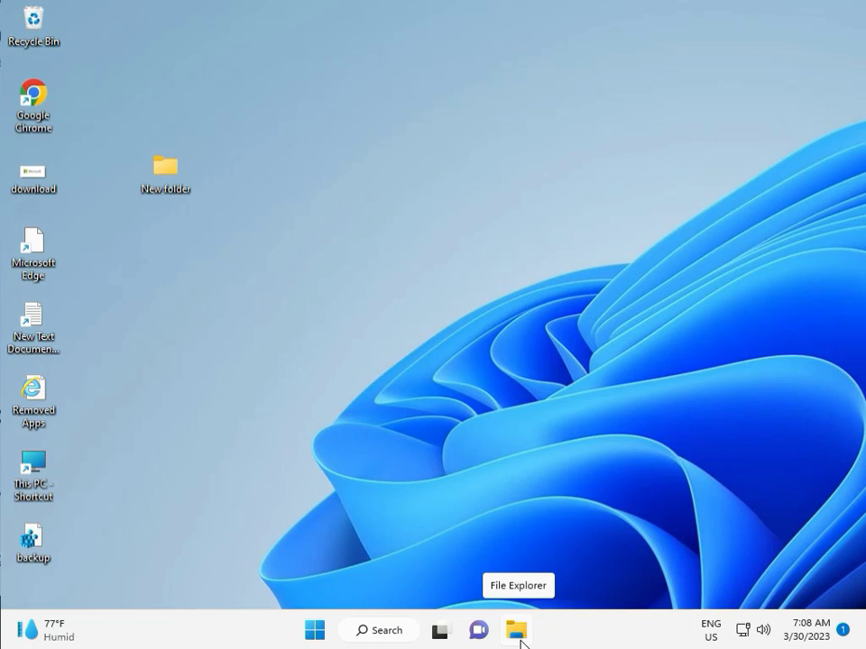
Open the Other troubleshooters page under the System Troubleshoot options in Windows Settings
click(315, 629)
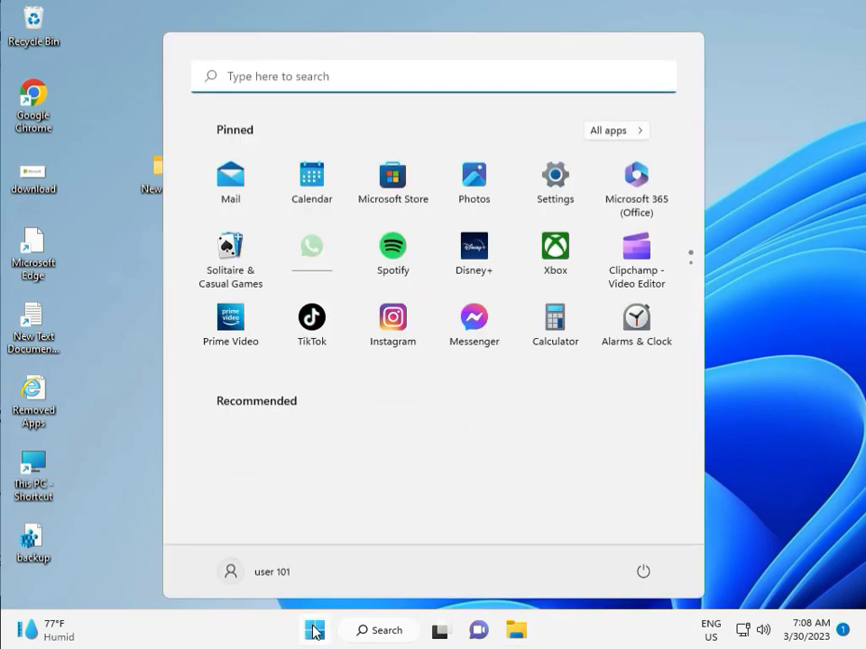
click(555, 177)
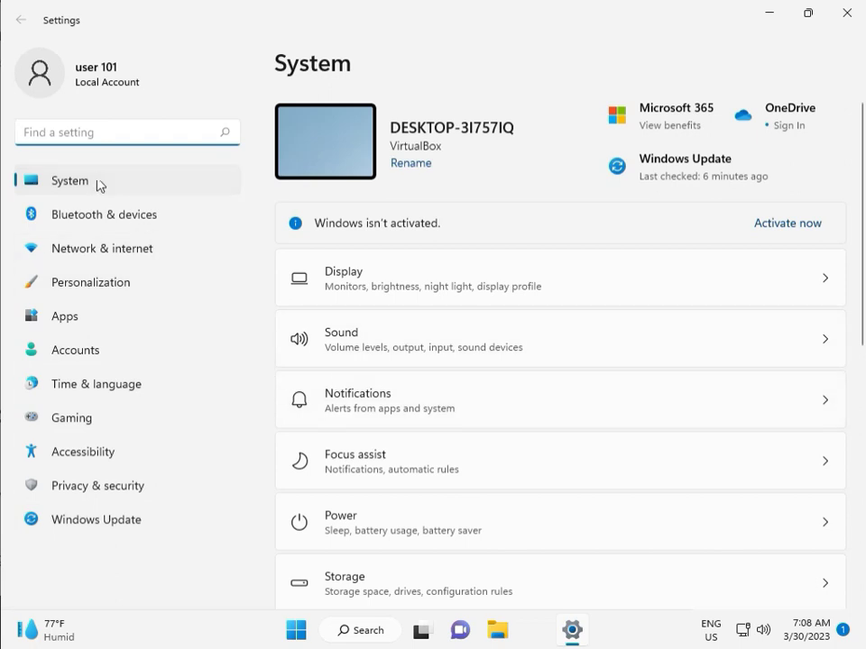
scroll(431, 458, down, 3)
scroll(433, 474, down, 1)
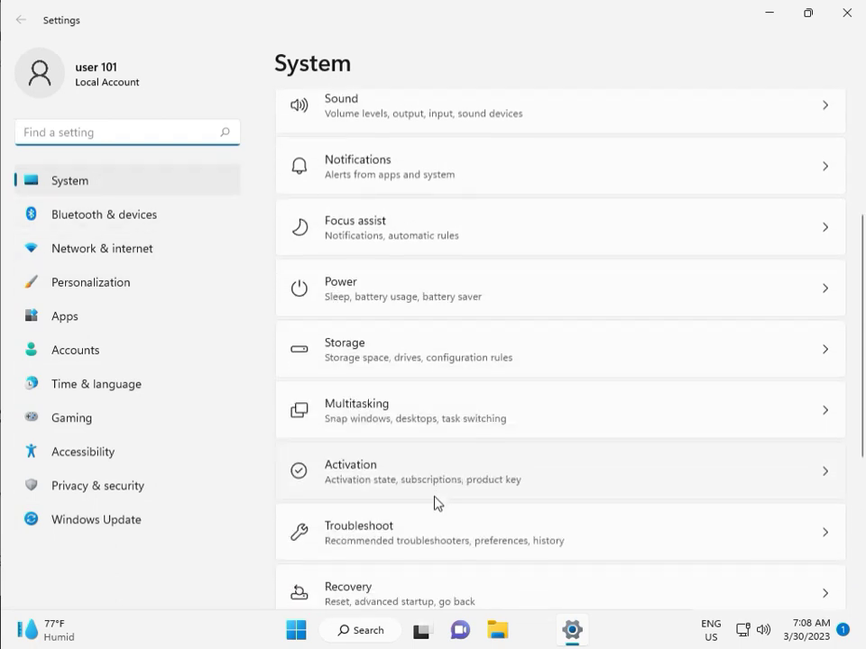
click(443, 540)
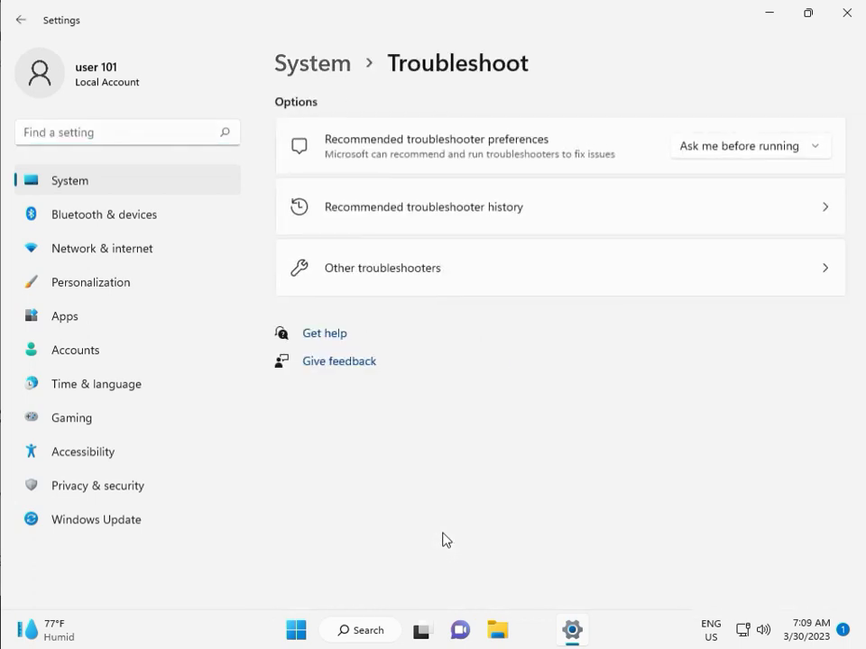
click(374, 273)
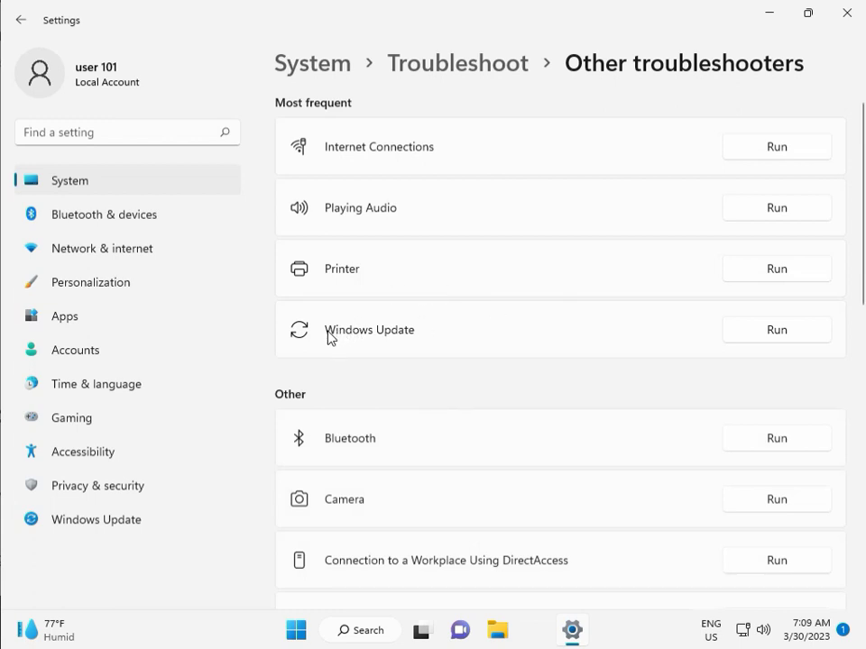
Run the Windows Update troubleshooter, then close it and Settings once it completes
click(772, 334)
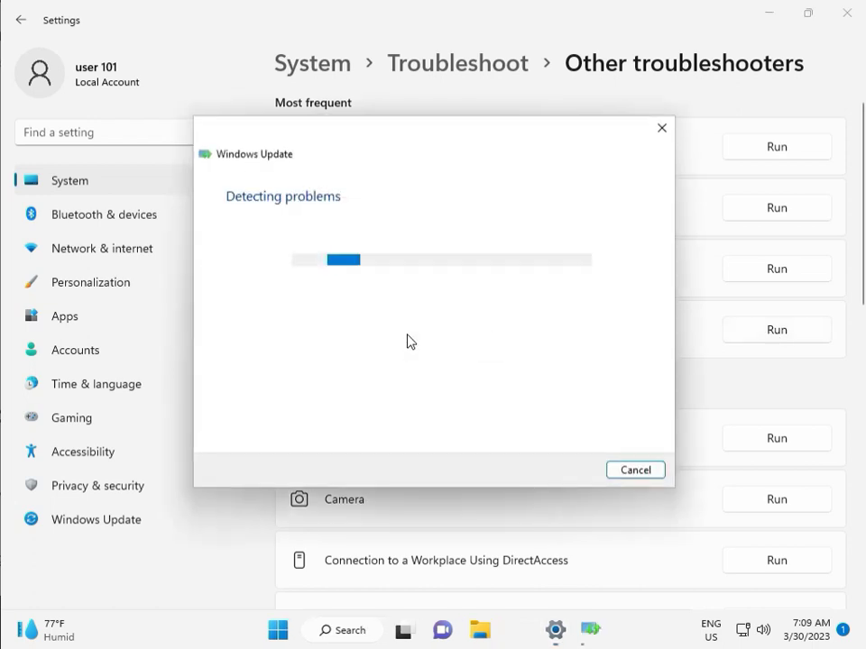
drag(411, 141, 294, 102)
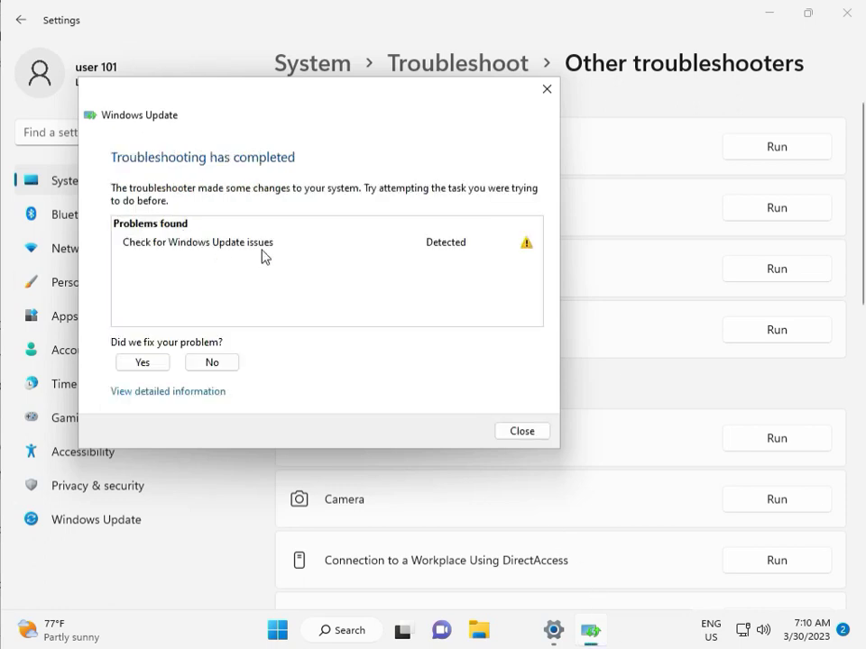
click(522, 433)
click(856, 28)
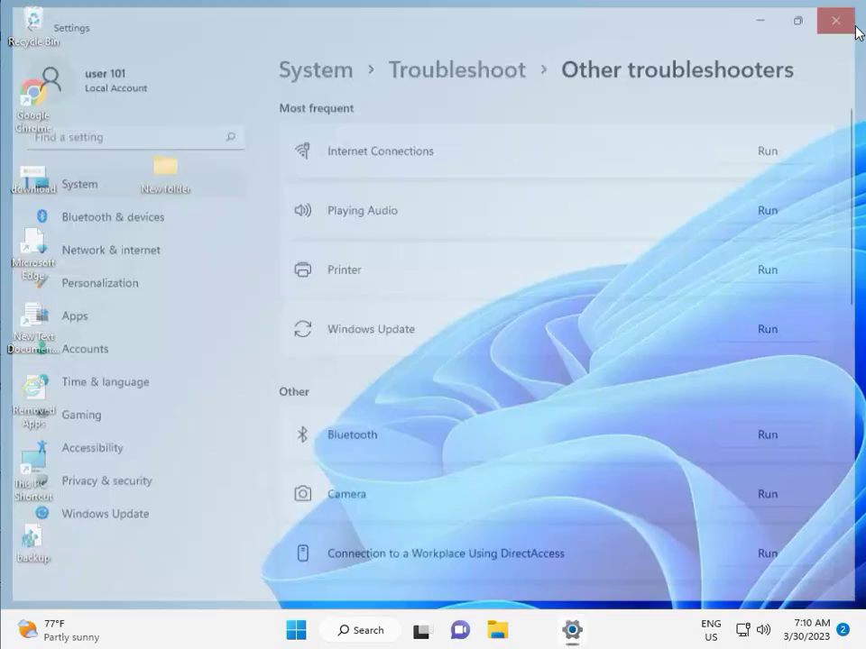
Switch to File Explorer and open the SoftwareDistribution folder inside C:\Windows
click(501, 622)
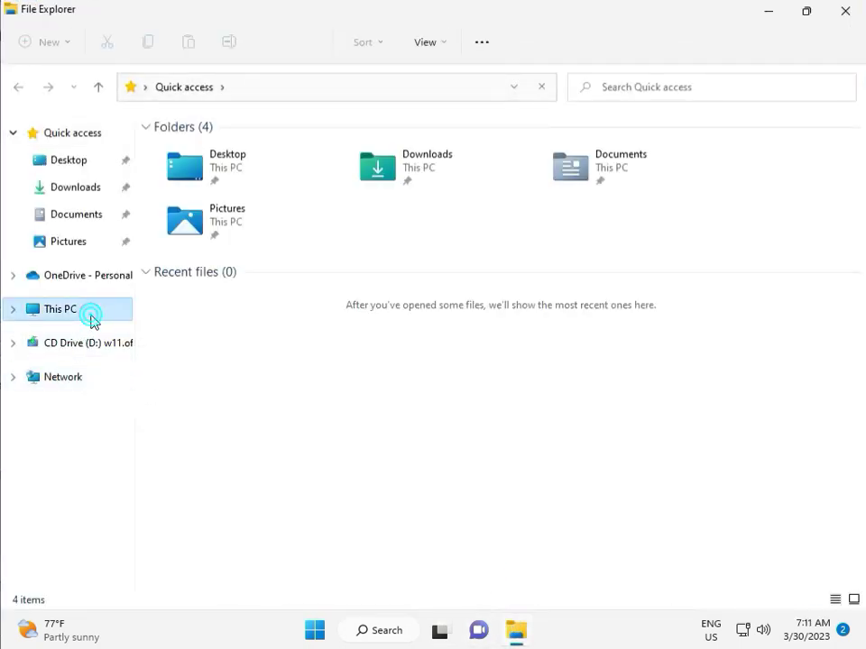
click(91, 317)
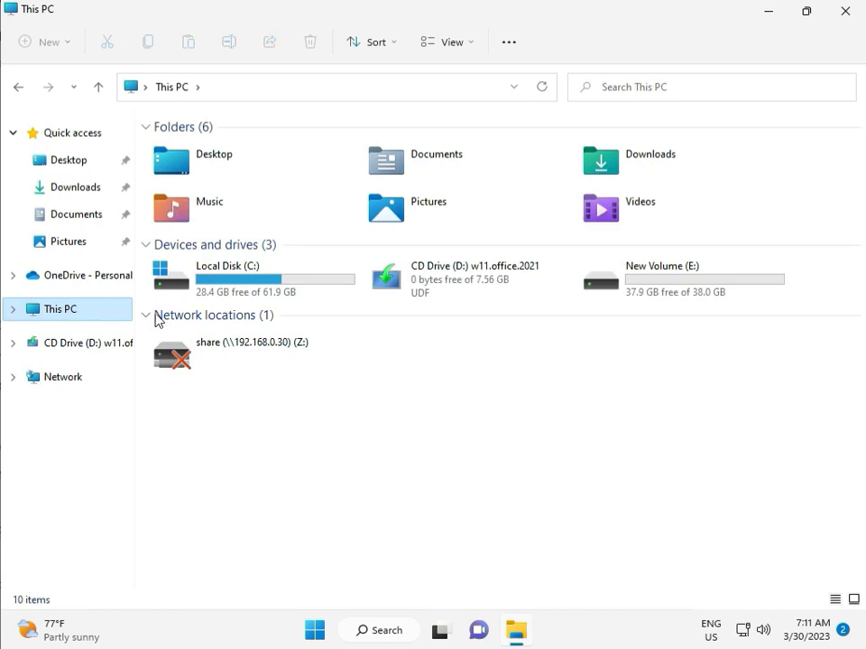
double_click(272, 281)
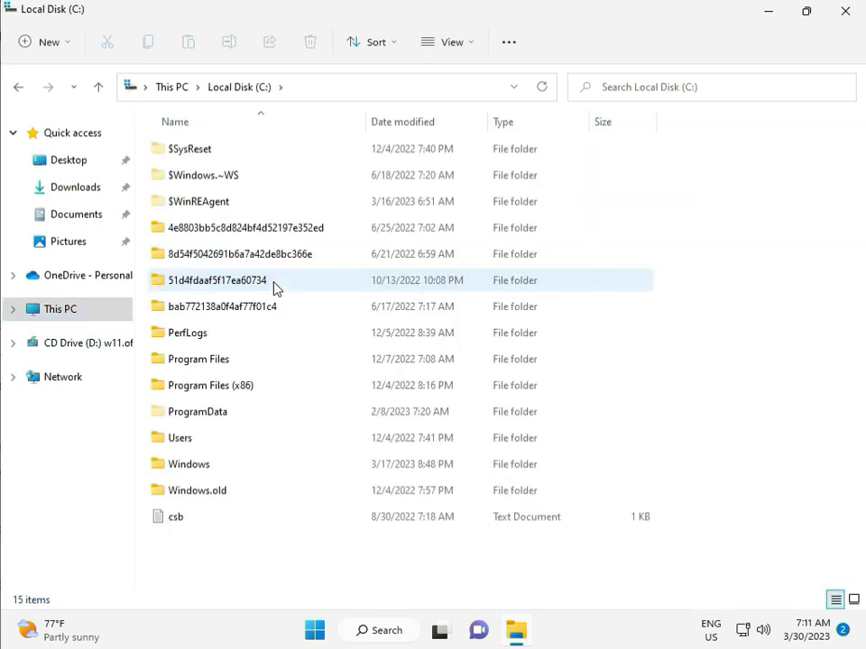
click(224, 465)
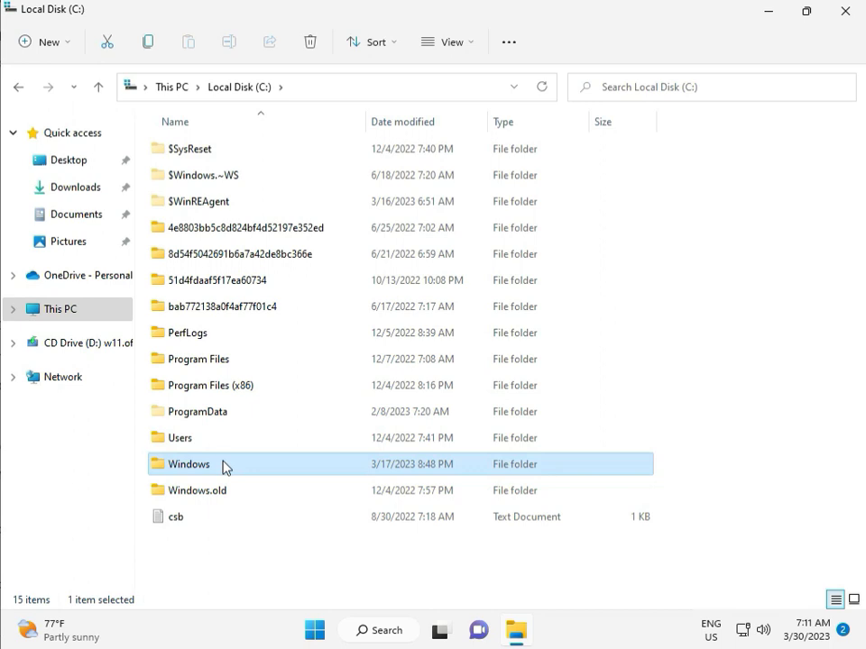
double_click(224, 465)
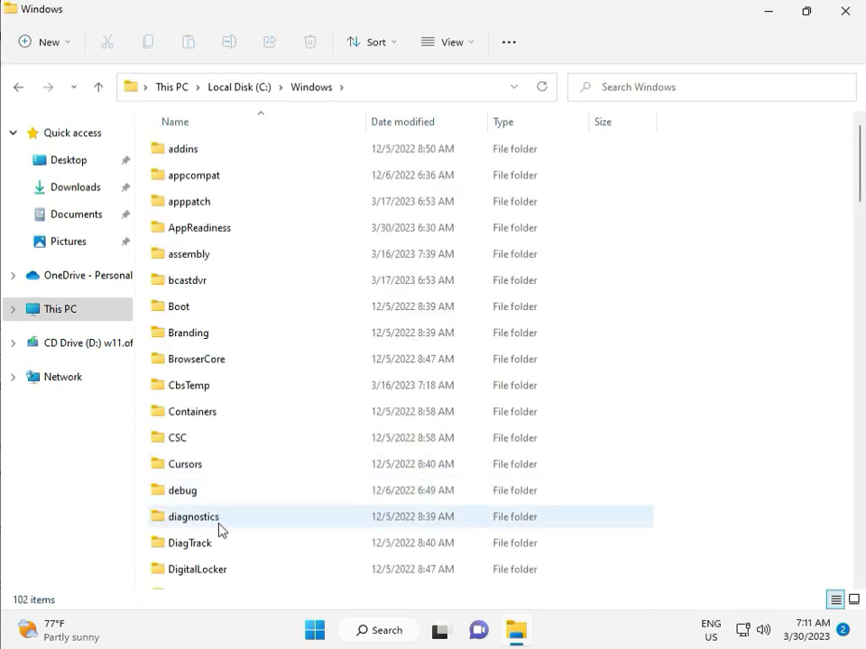
scroll(314, 512, down, 8)
scroll(314, 514, down, 3)
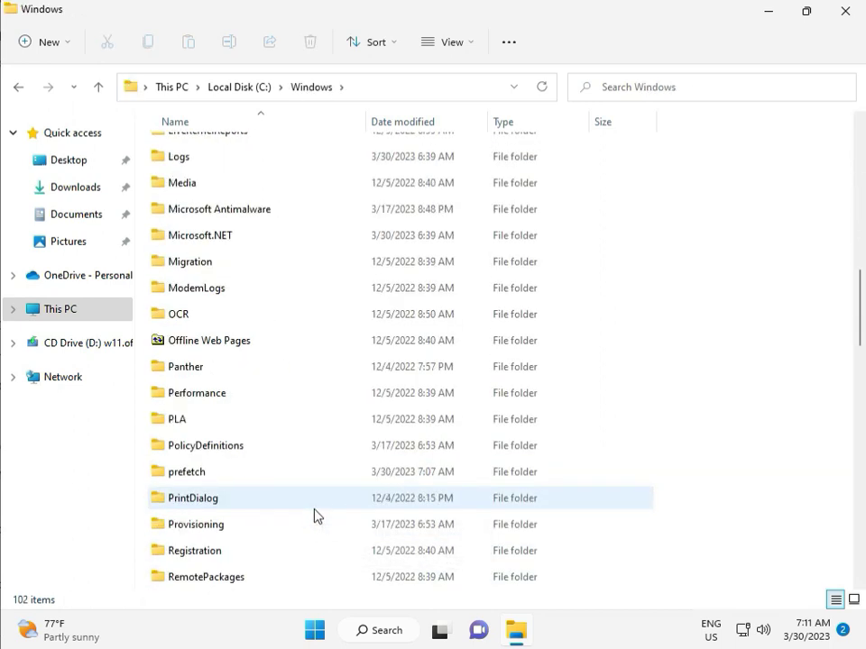
scroll(315, 514, down, 4)
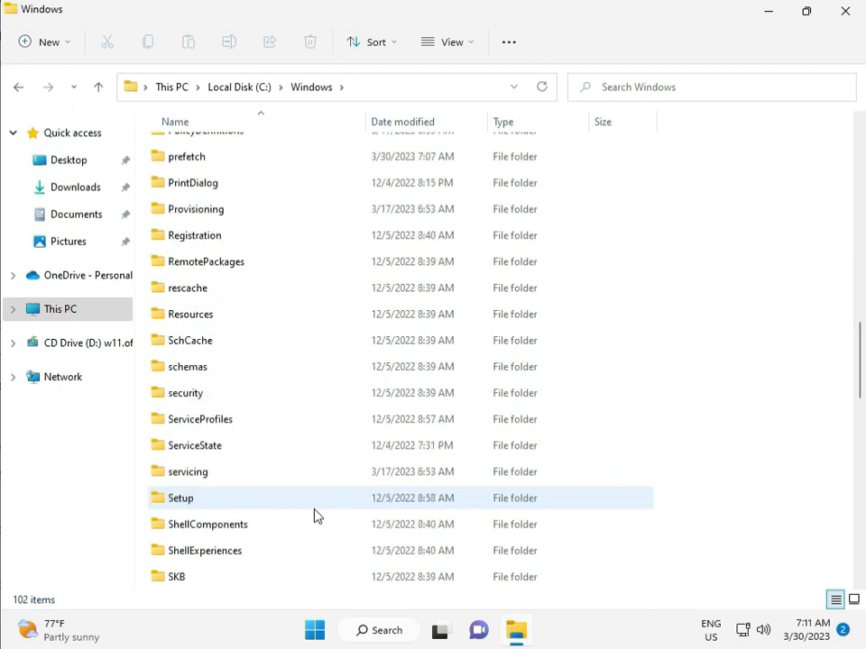
scroll(311, 512, down, 2)
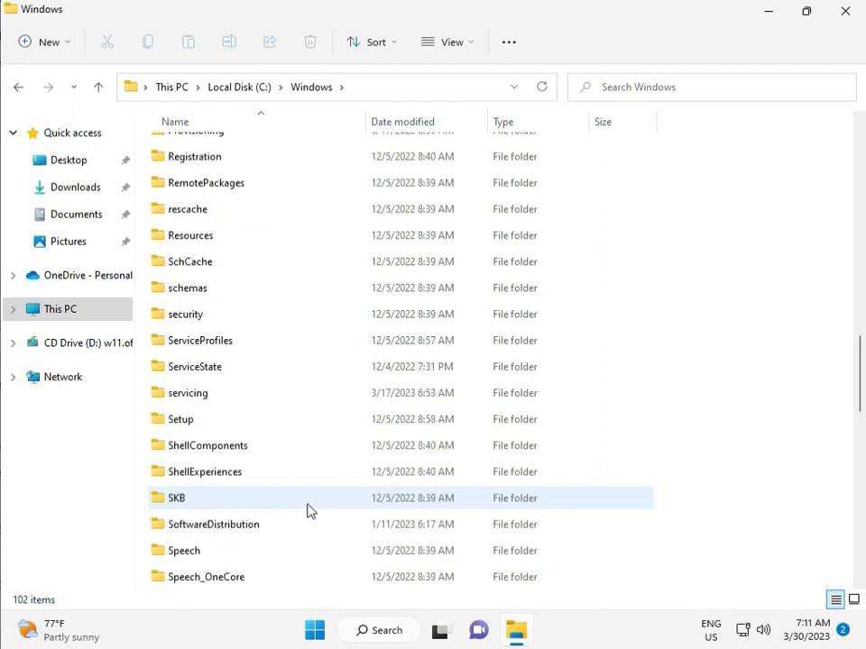
click(236, 448)
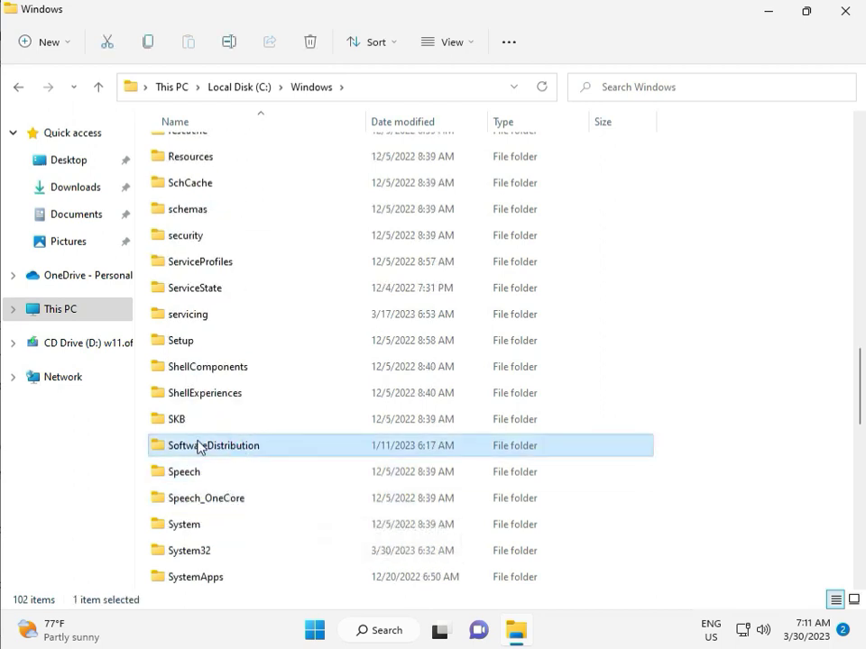
double_click(224, 448)
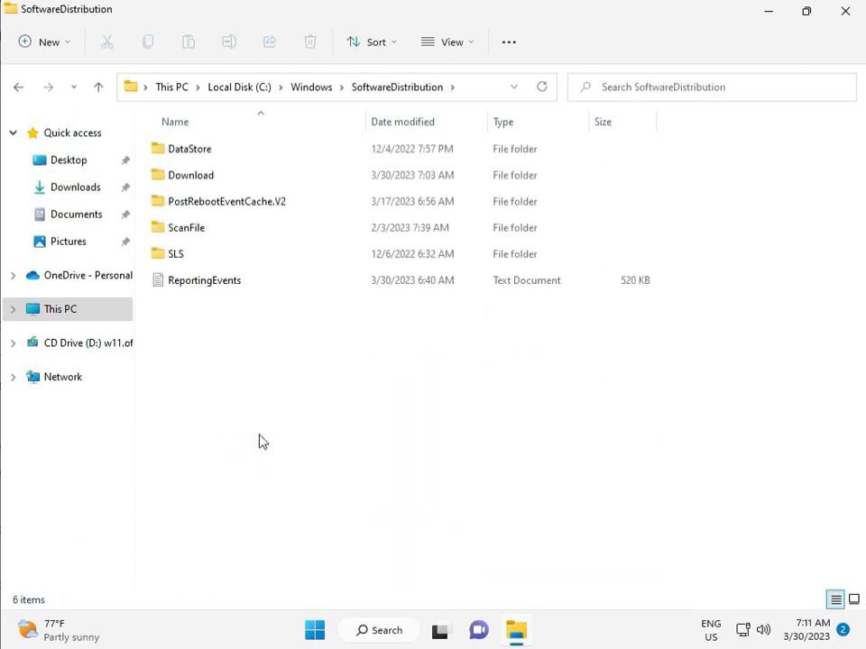
Delete everything in the SoftwareDistribution Download folder with administrator permission, then close File Explorer
mouse_move(449, 646)
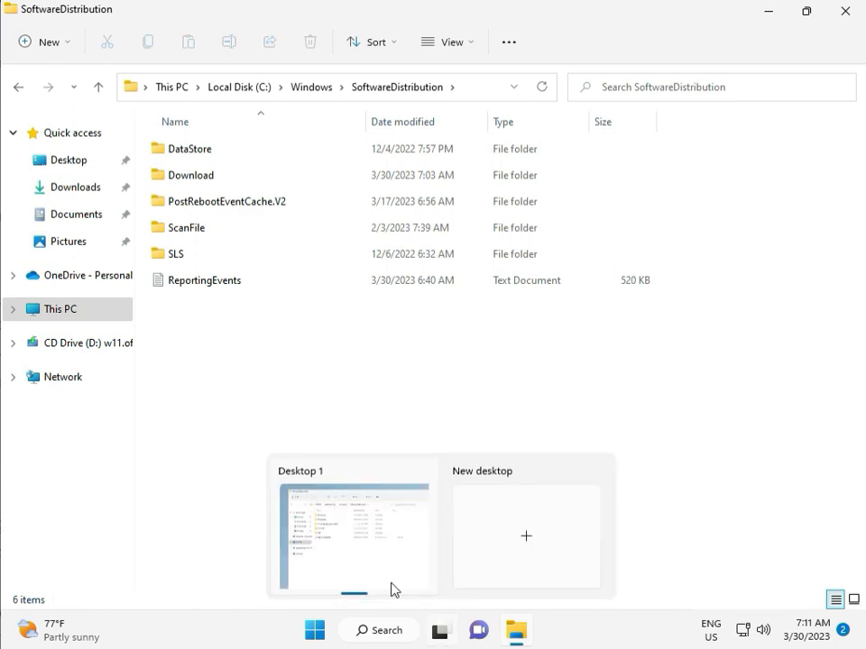
double_click(221, 180)
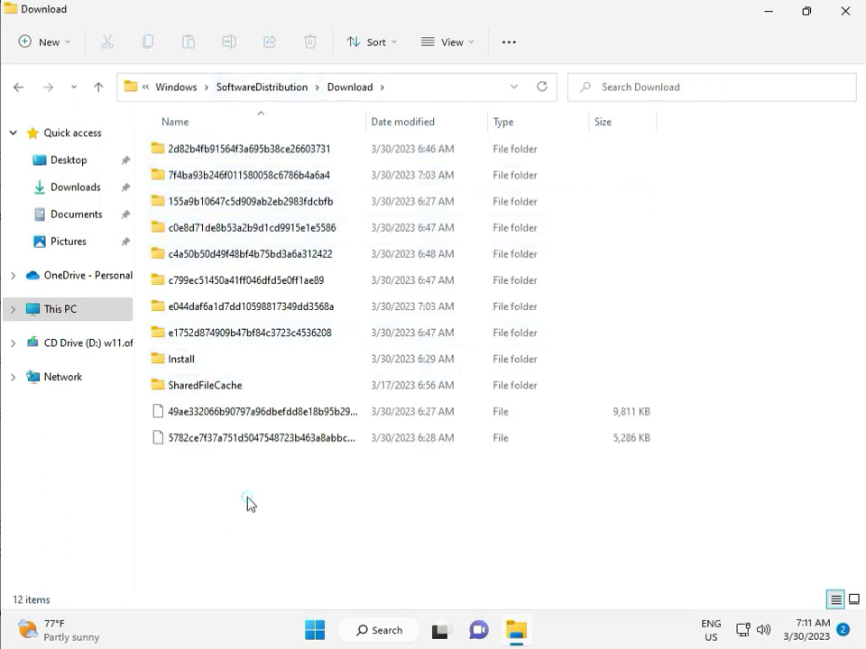
drag(247, 497, 259, 159)
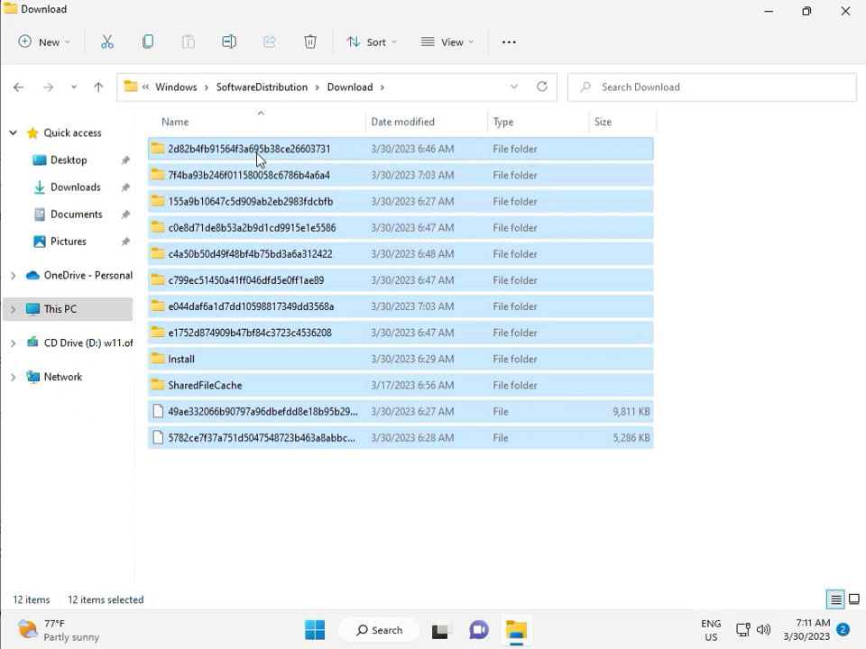
key(Delete)
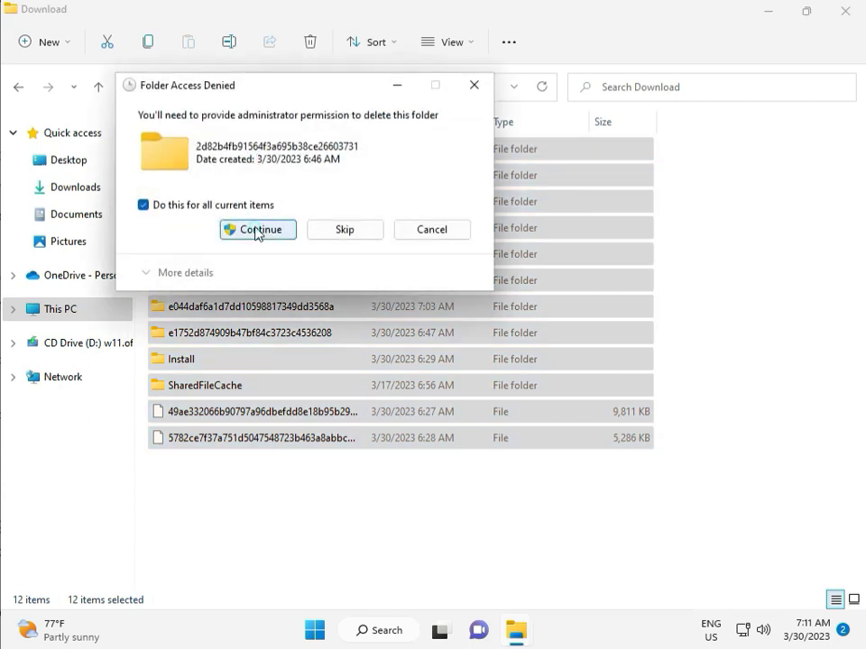
click(257, 230)
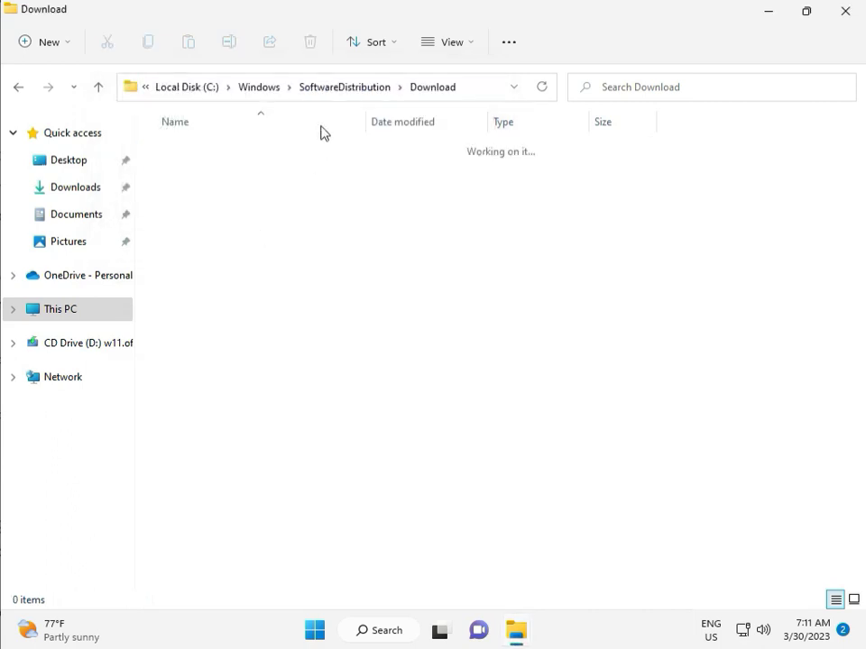
click(343, 87)
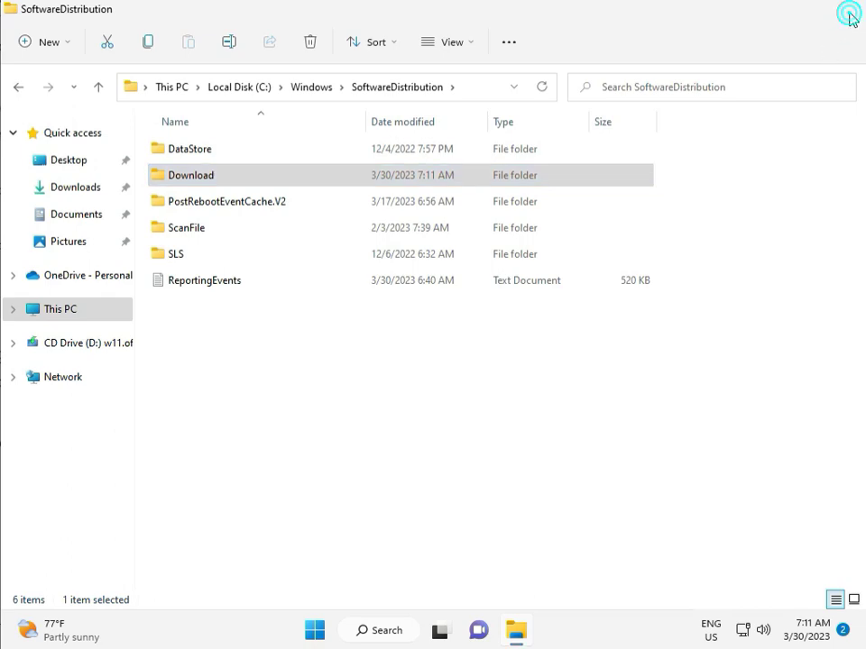
click(844, 13)
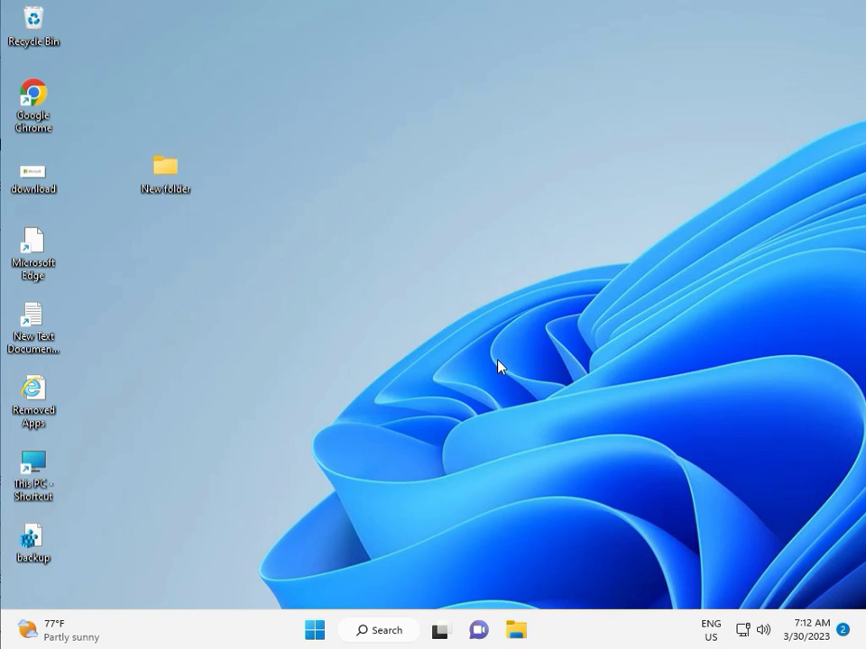
Open the Services console with services.msc and restart the Windows Update service
key(super+r)
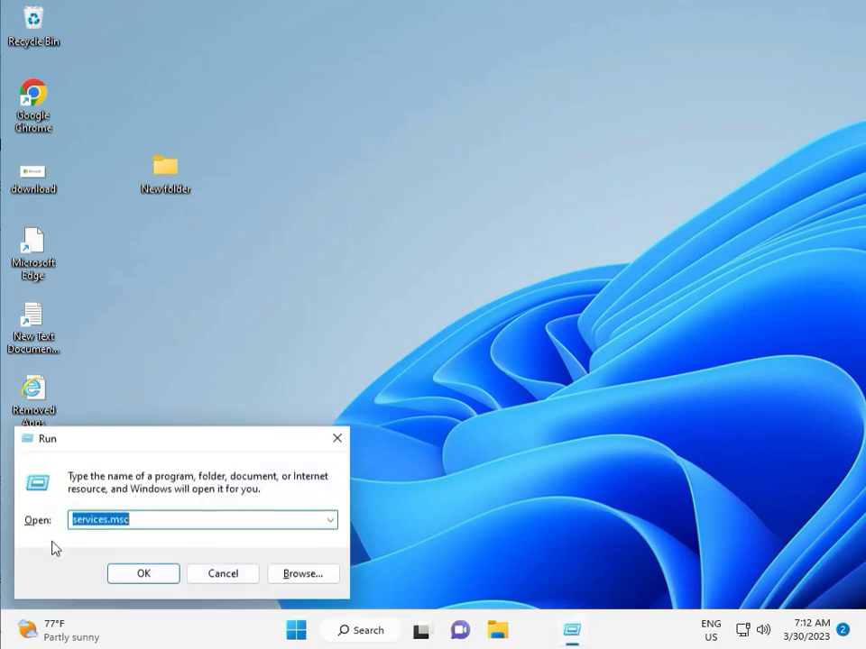
click(144, 573)
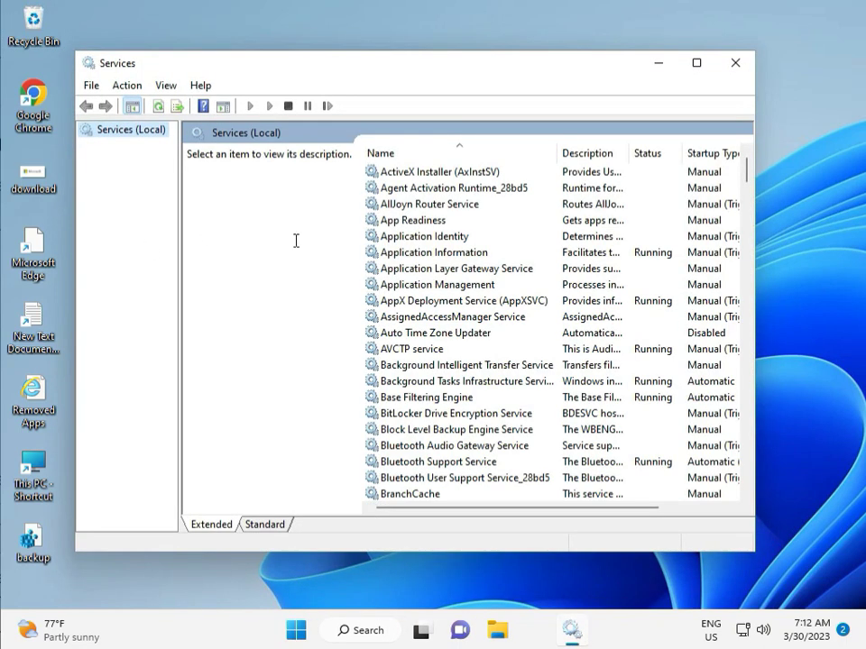
click(479, 269)
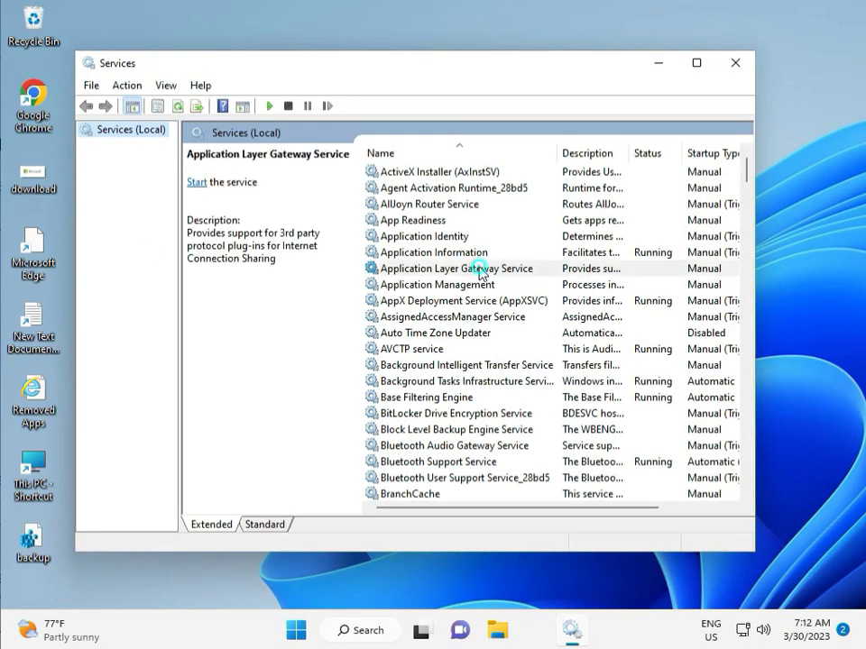
key(w)
scroll(446, 372, down, 3)
scroll(446, 452, down, 7)
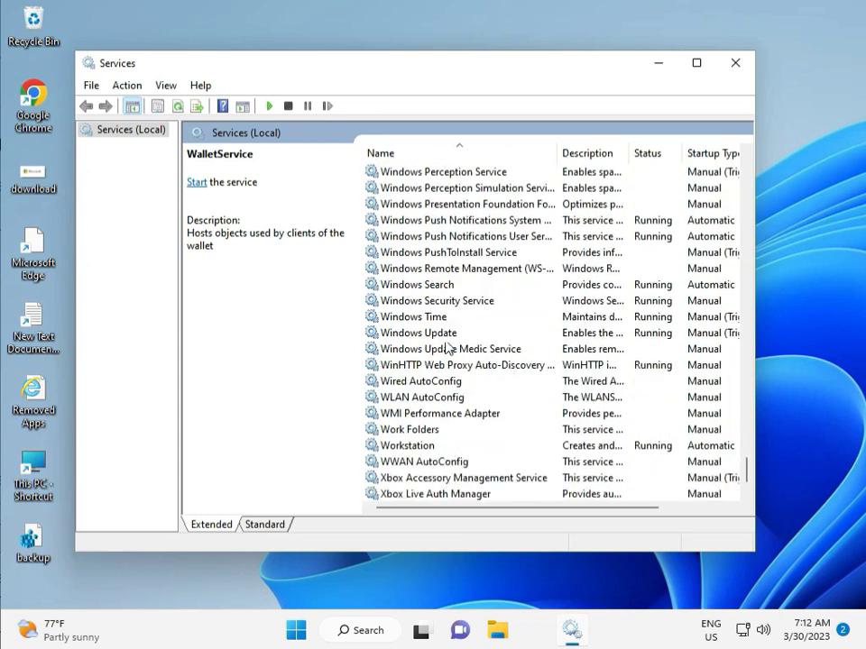
click(448, 332)
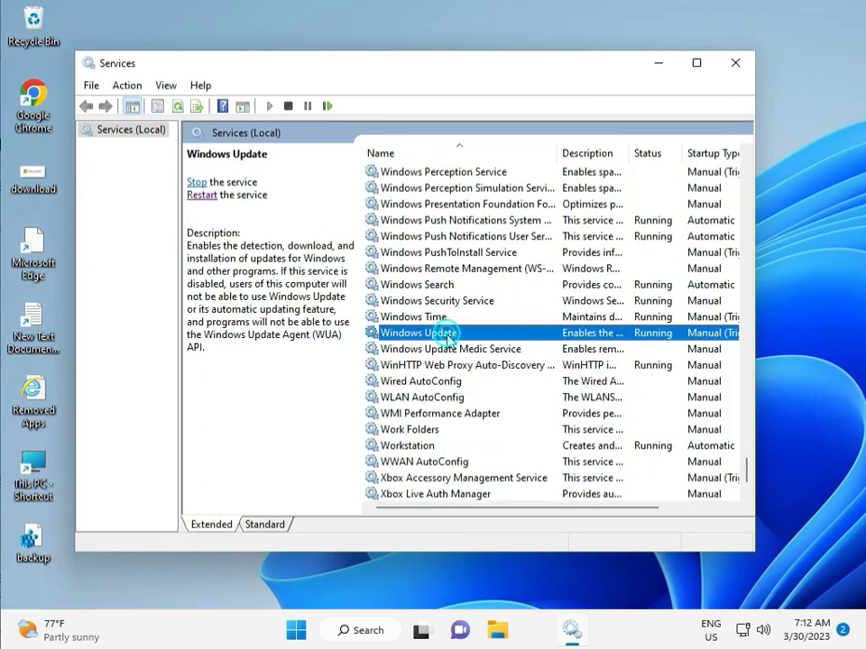
click(197, 182)
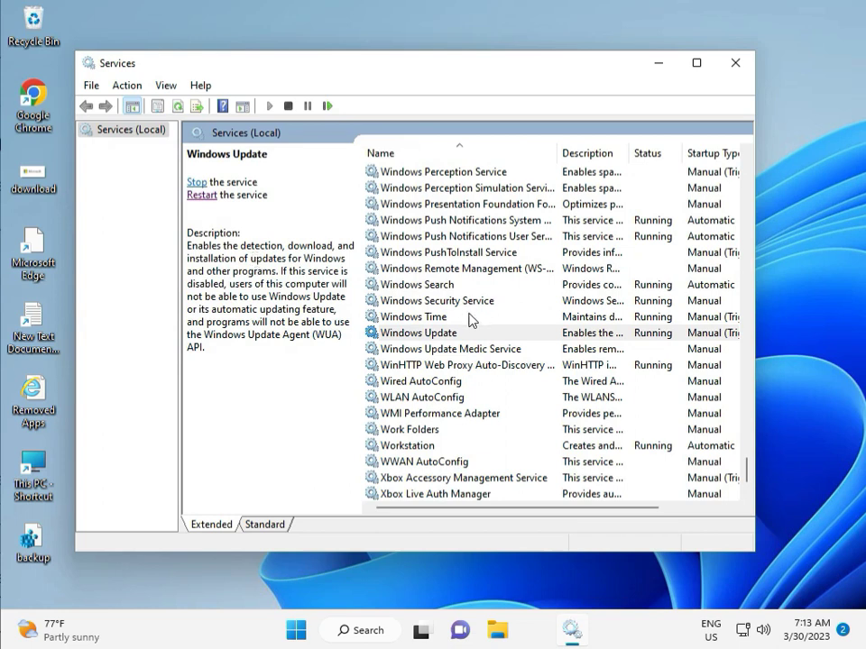
Set the Windows Update service's startup type to Automatic and apply the change
double_click(440, 333)
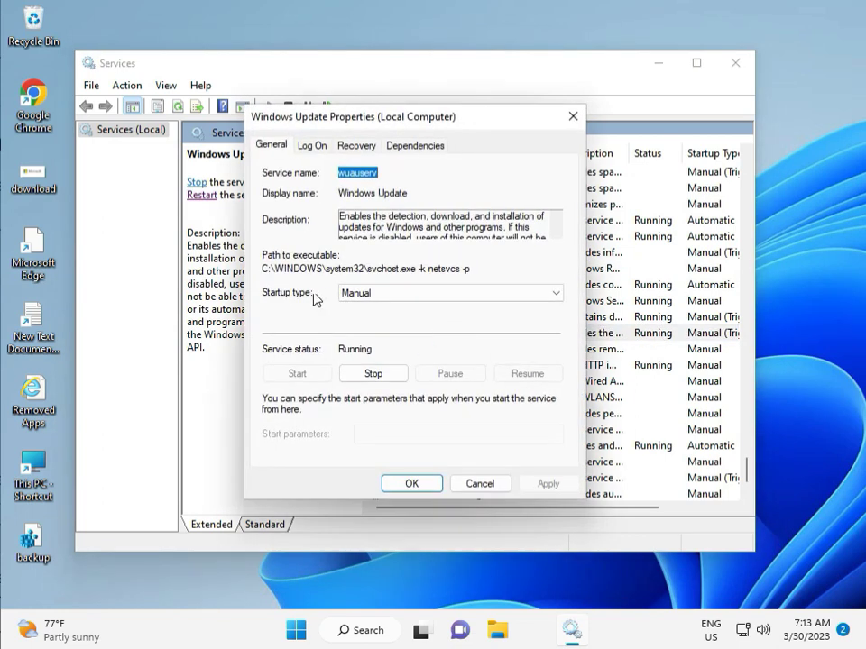
click(370, 293)
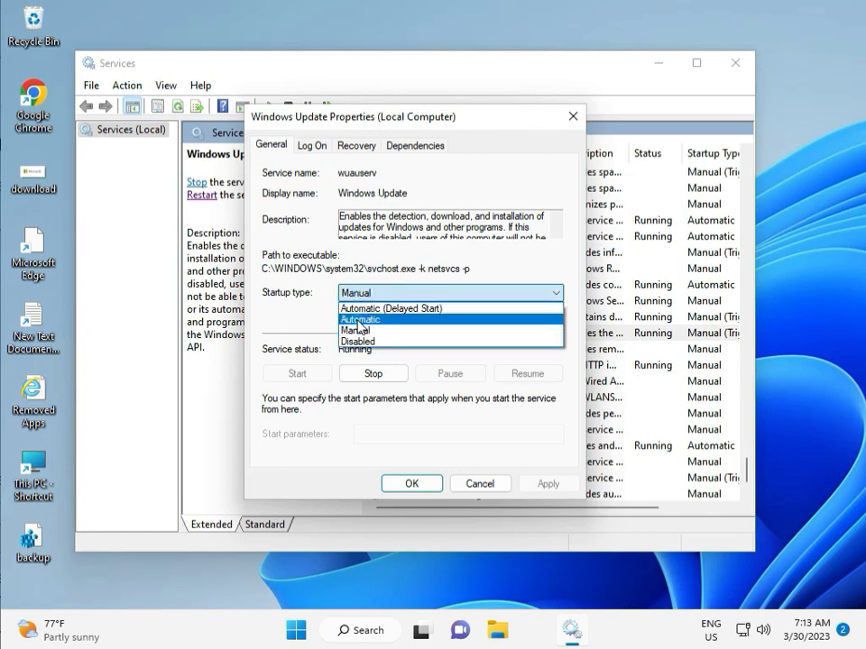
click(358, 322)
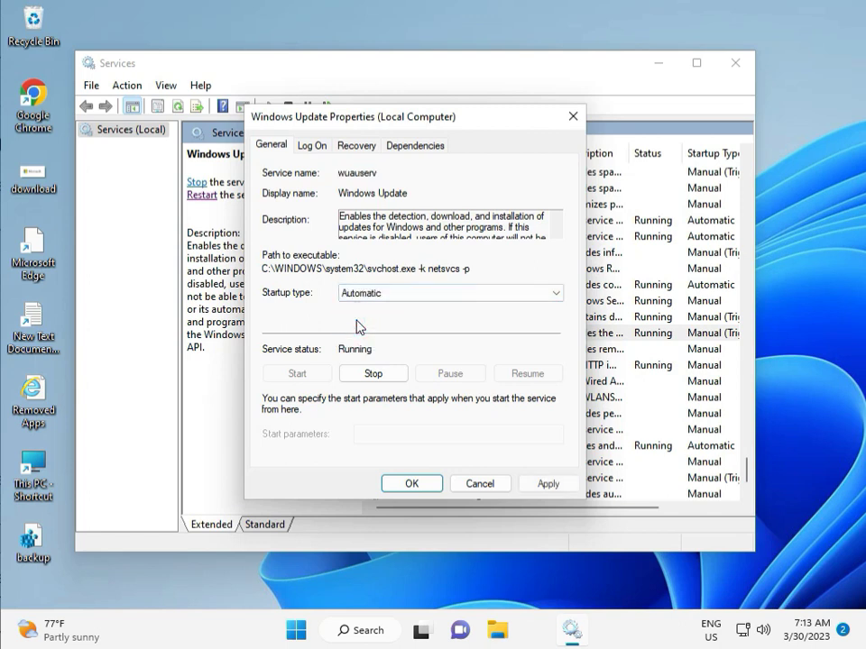
click(550, 484)
click(410, 484)
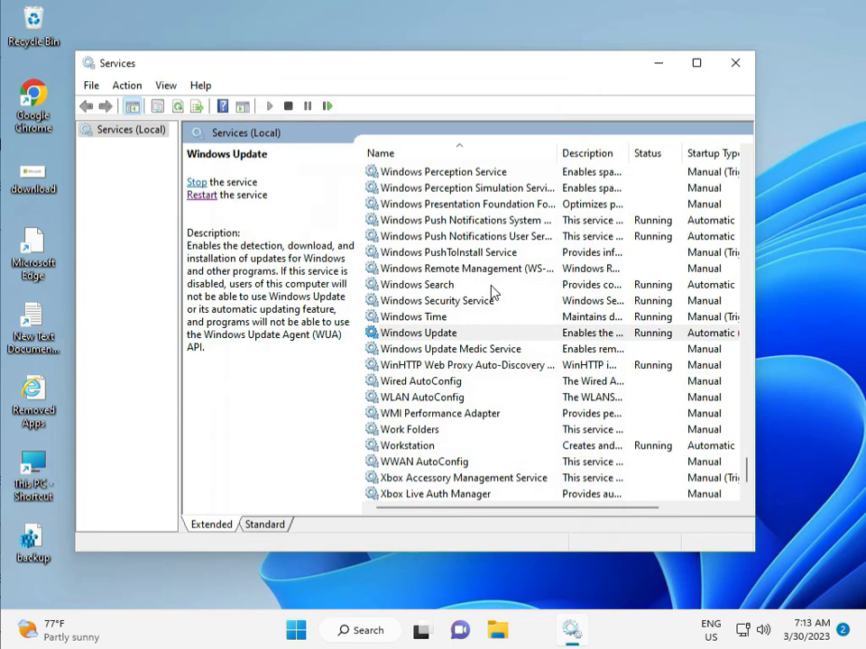
Close the Services console and open Registry Editor with regedit, allowing it to make changes to the device
click(738, 63)
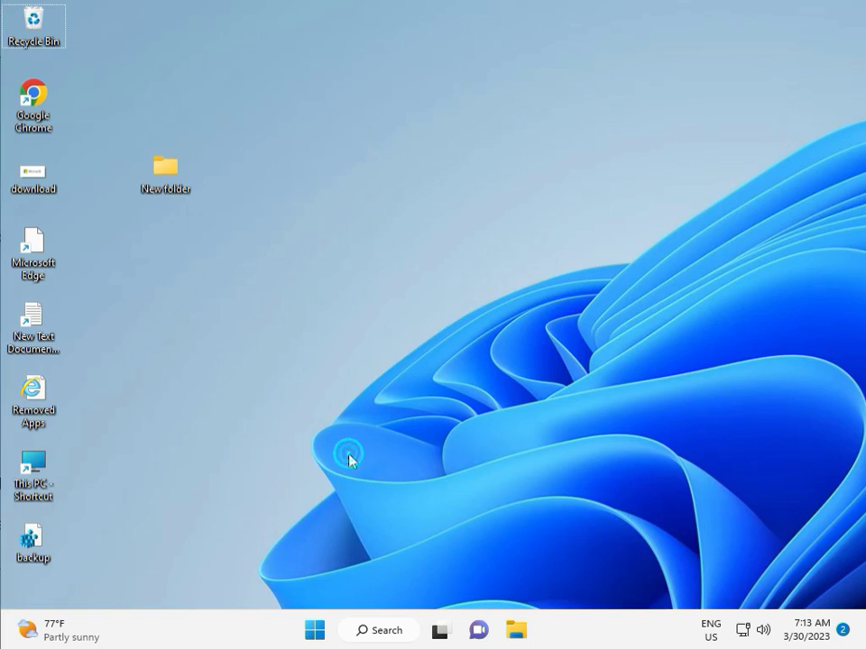
key(super+r)
text(re)
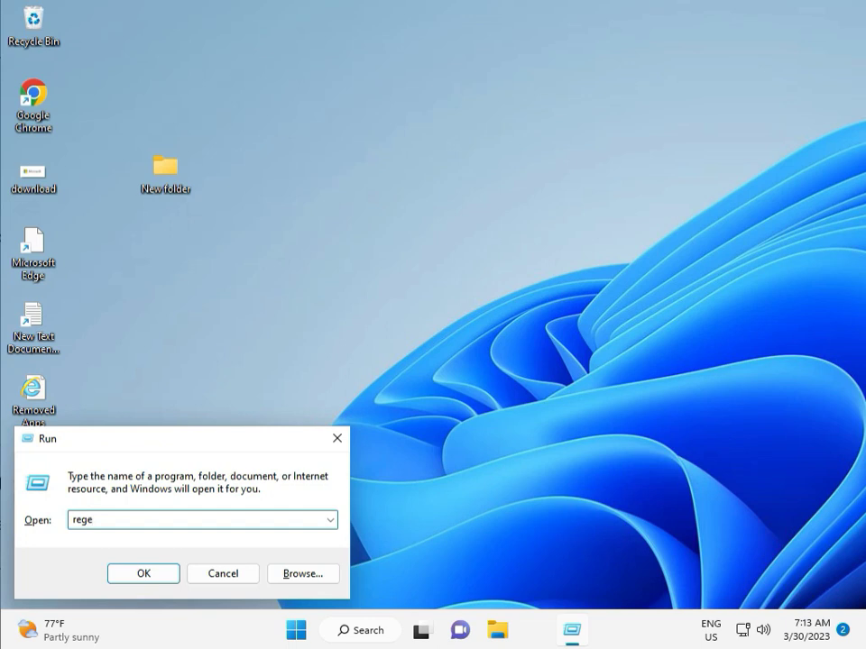
text(gedit)
key(Return)
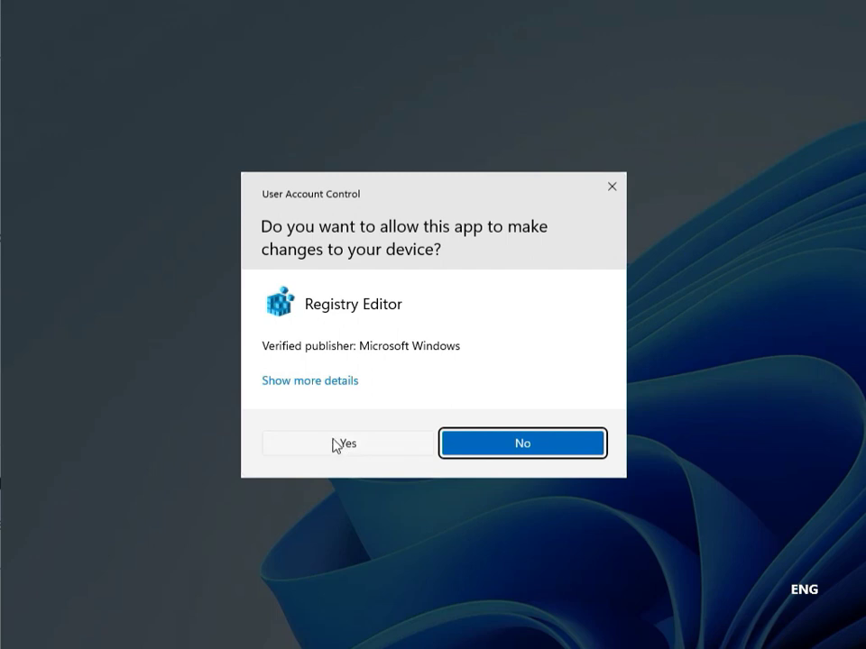
click(343, 443)
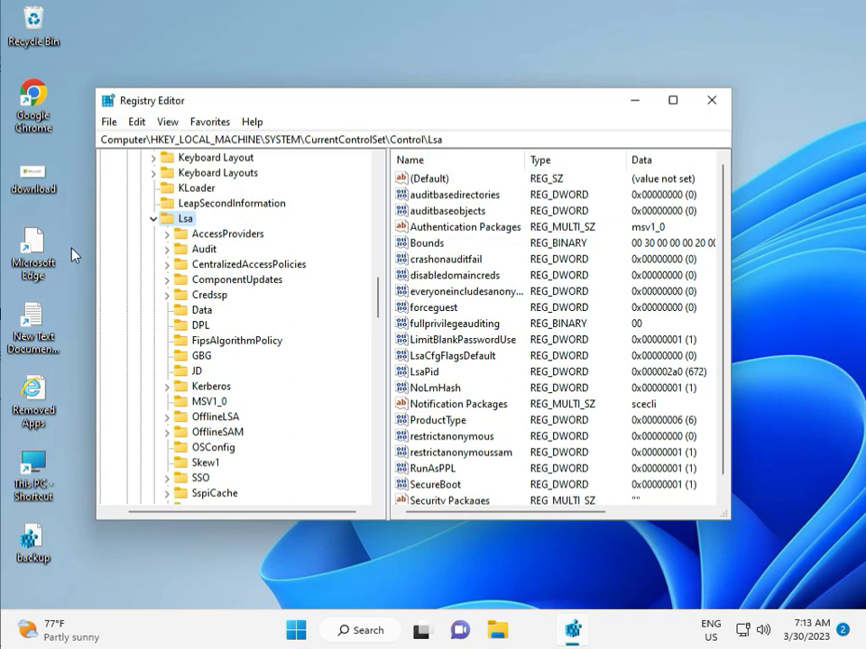
Collapse the expanded Lsa, SYSTEM and HKEY_LOCAL_MACHINE branches of the registry tree
click(153, 219)
scroll(155, 235, up, 15)
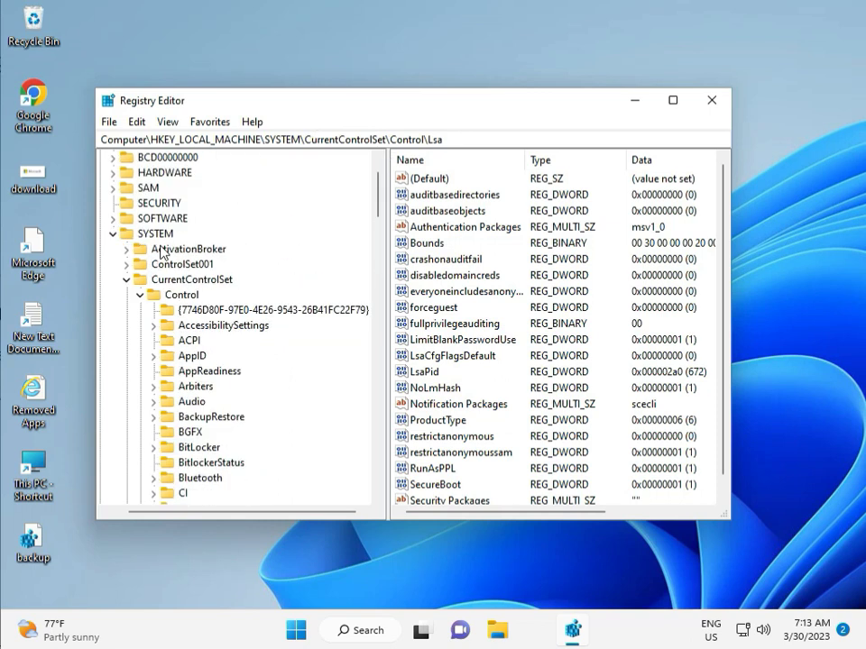
click(112, 295)
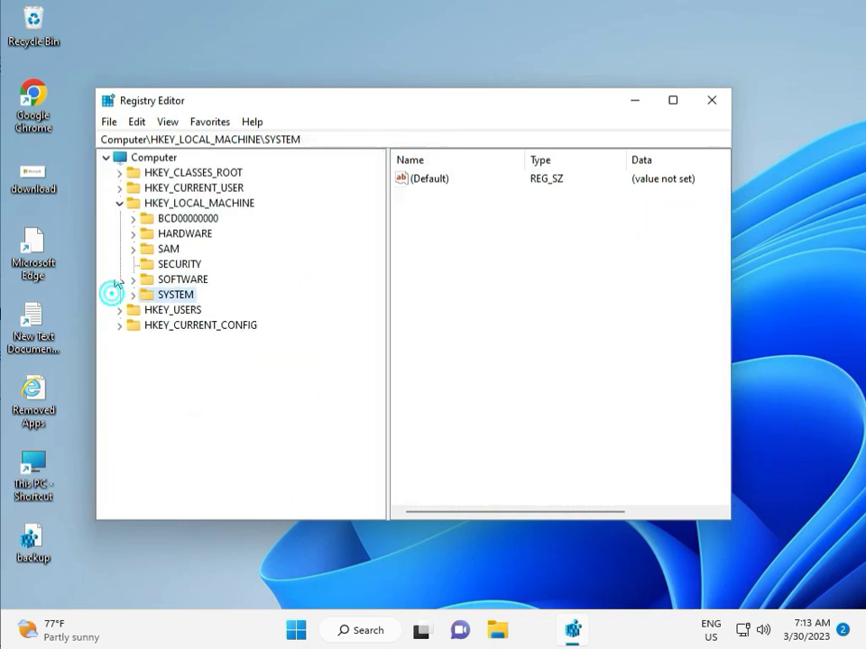
click(121, 204)
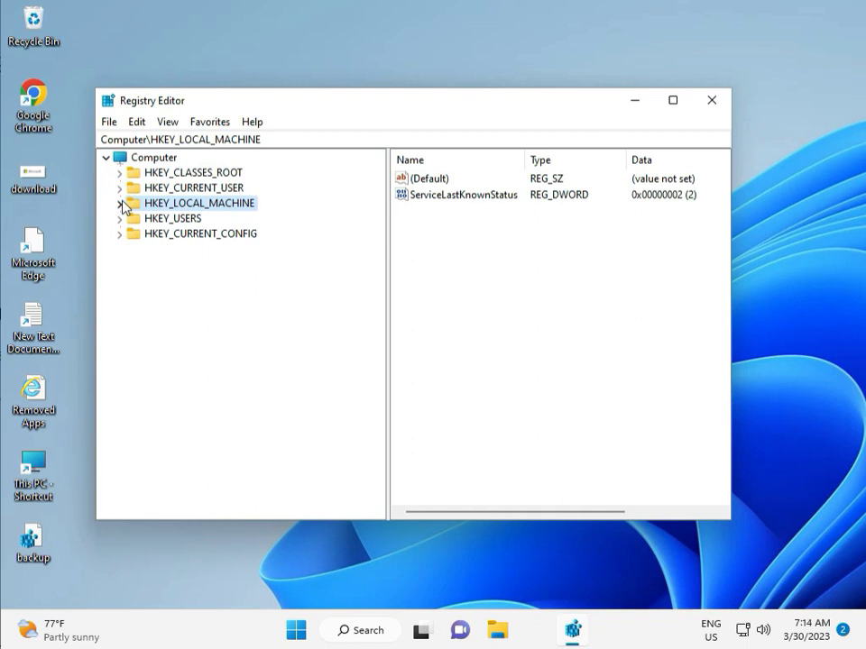
Examine the subkeys under HKEY_LOCAL_MACHINE\SOFTWARE\Policies\Microsoft\Windows, then close Registry Editor
click(121, 204)
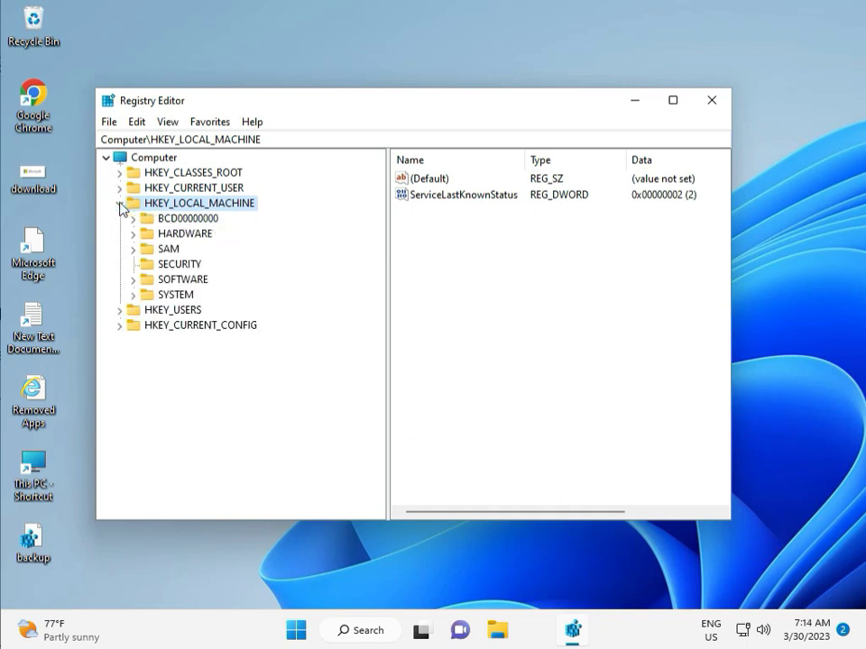
click(133, 279)
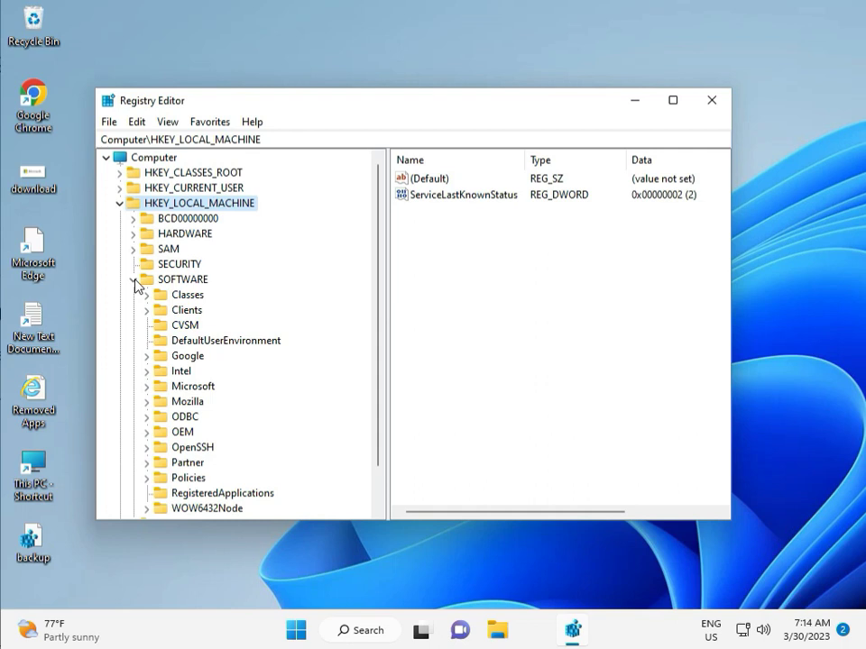
scroll(176, 356, down, 1)
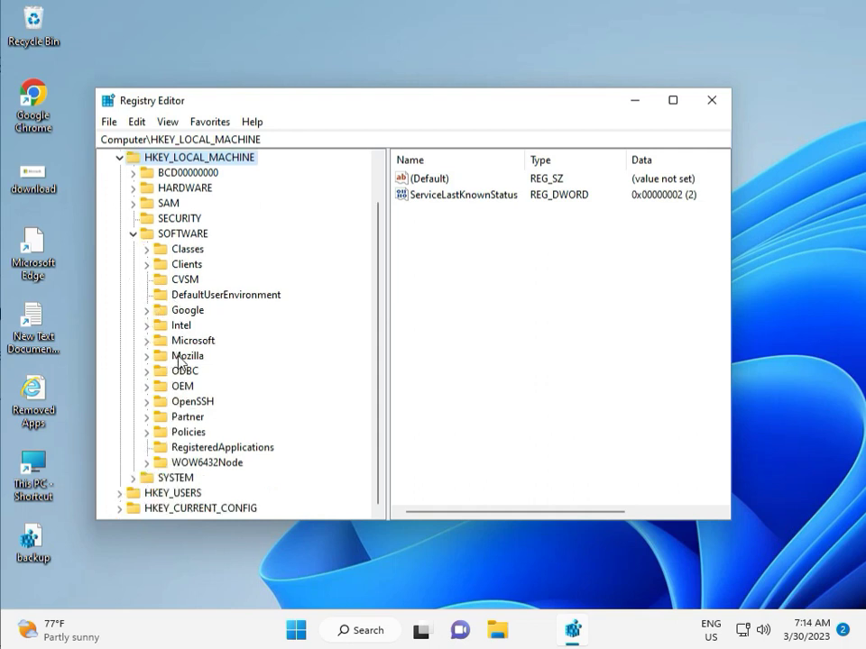
click(148, 433)
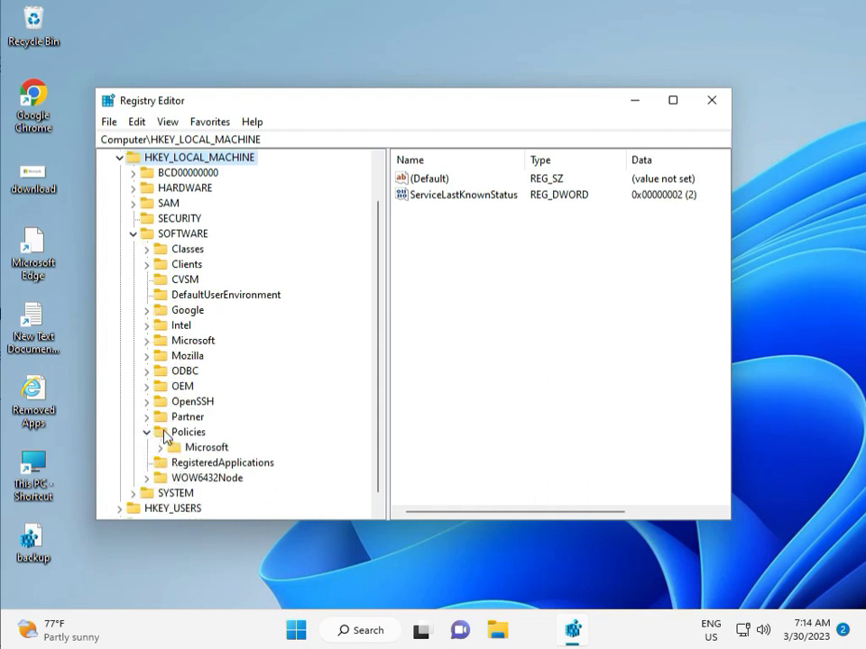
click(160, 447)
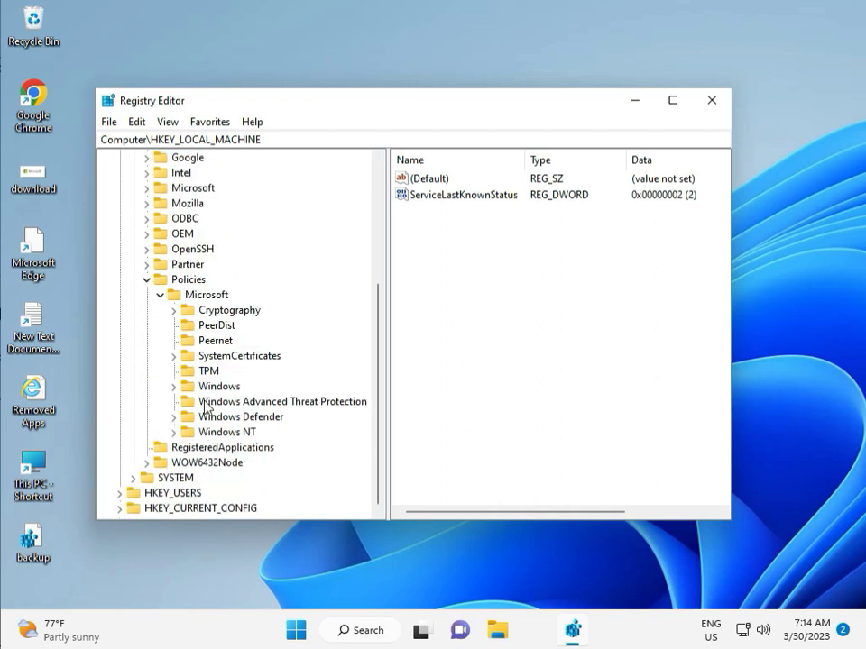
click(175, 386)
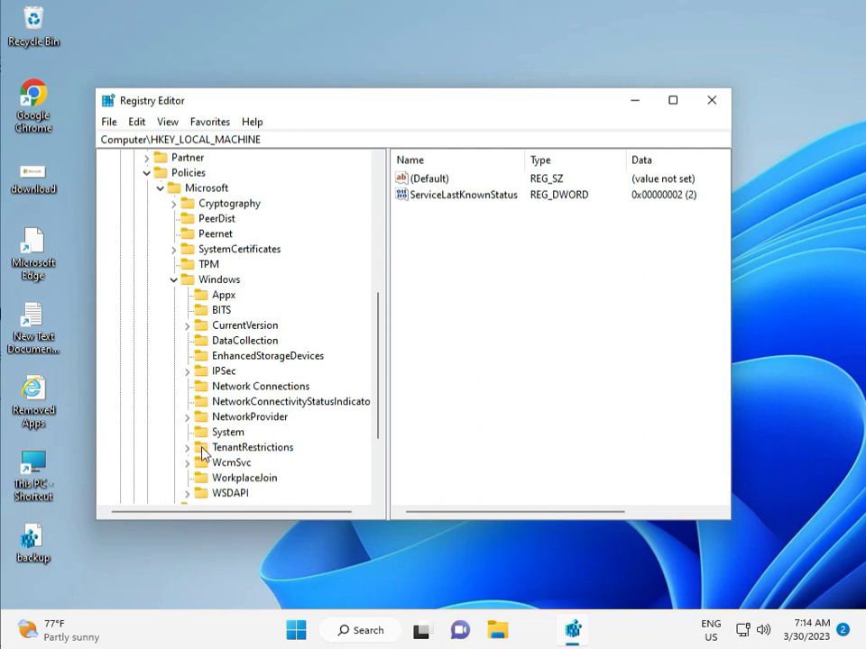
scroll(203, 482, down, 1)
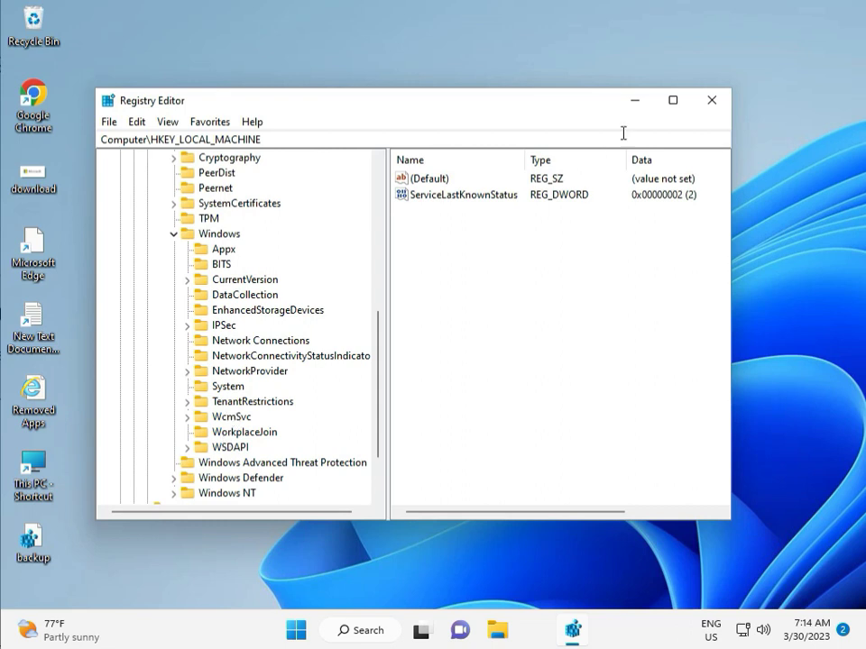
click(711, 100)
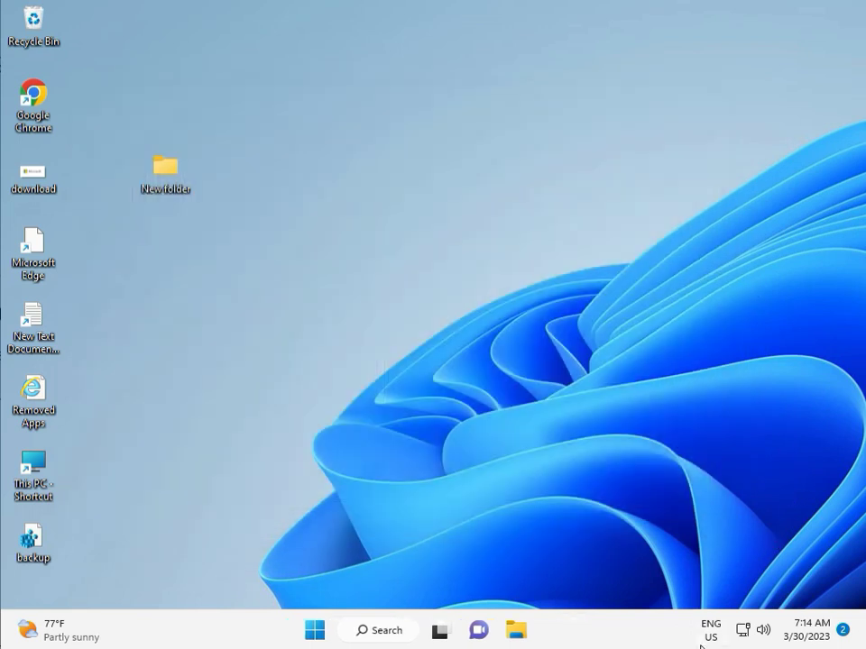
Search for cmd and open Command Prompt as administrator, approving the permission request
click(264, 400)
key(super)
text(cmd)
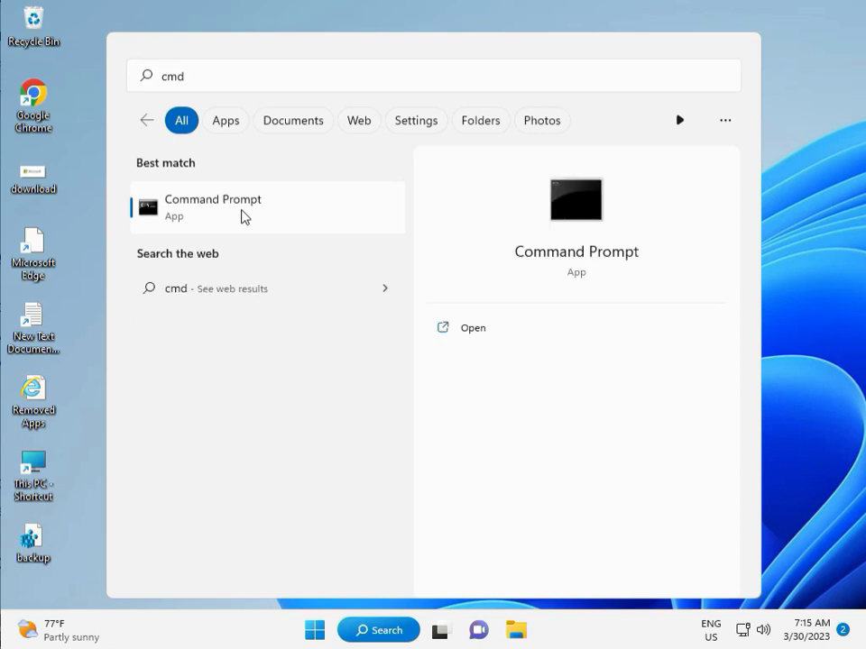
click(464, 358)
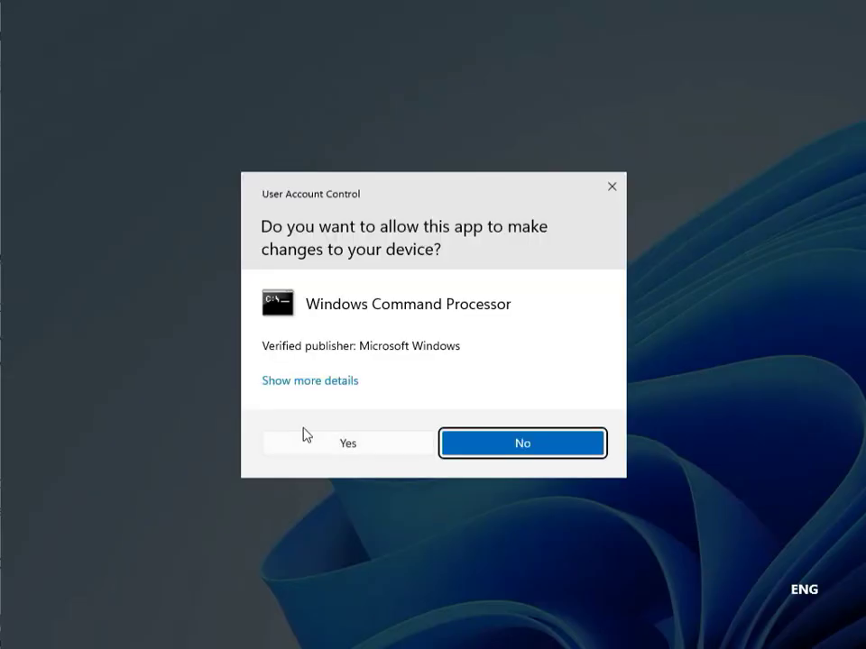
click(318, 440)
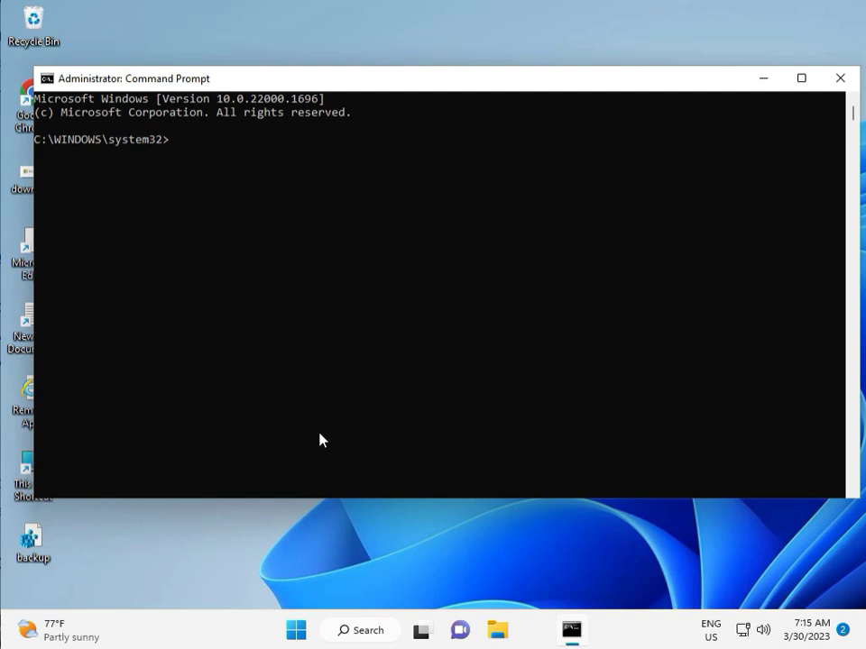
Run chkdsk /f /r and answer y to schedule the volume check for the next system restart
text(chkdsk /f /r)
key(Return)
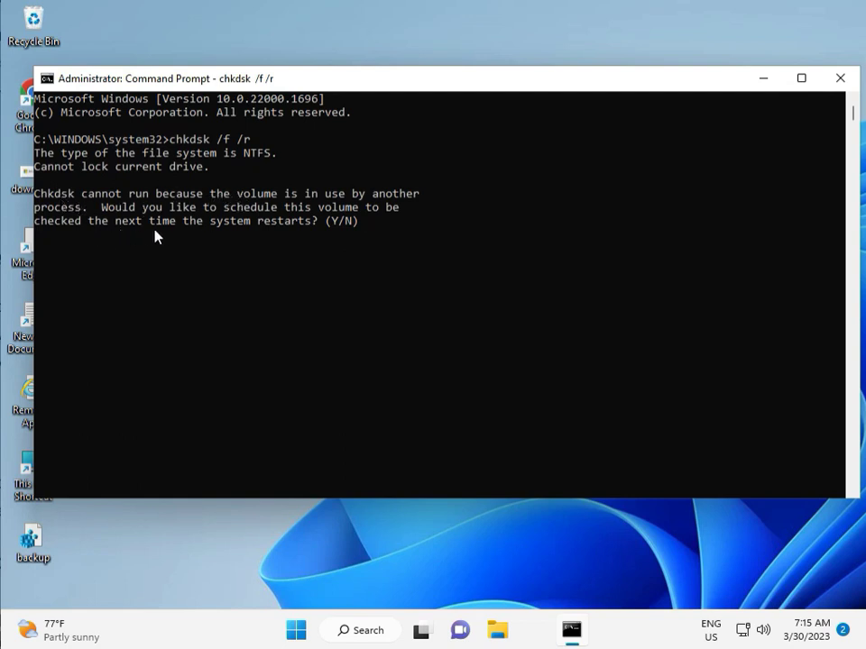
text(y)
key(Return)
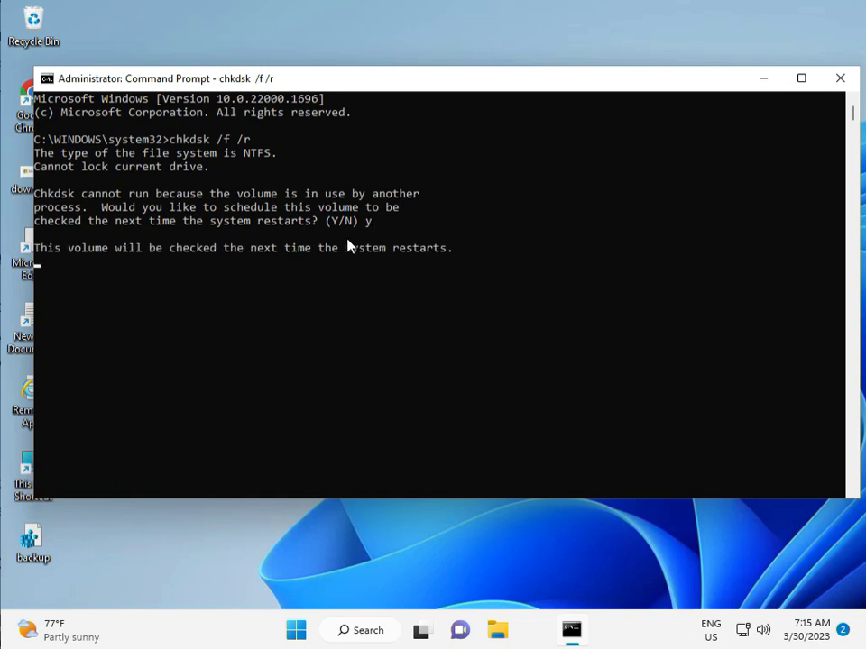
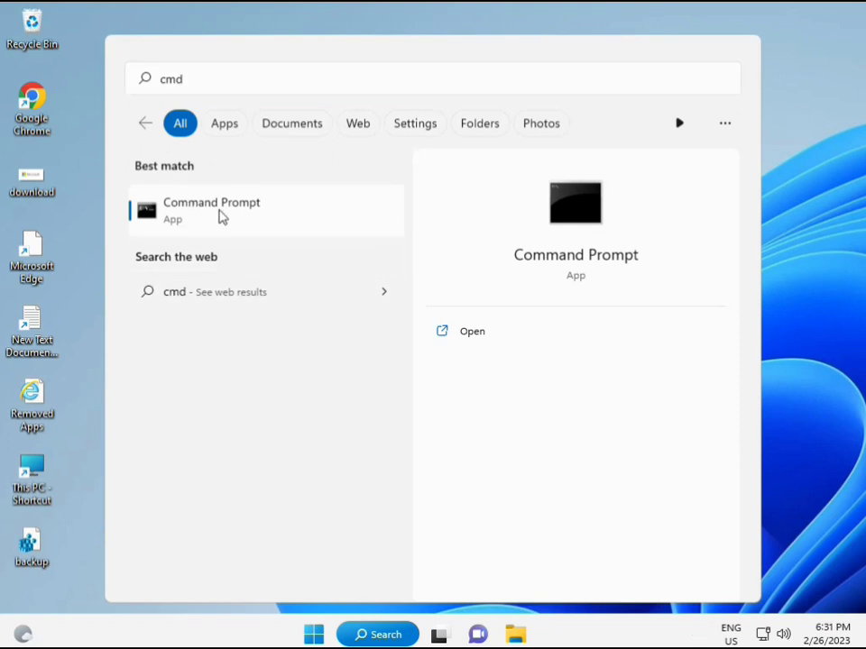
Launch Command Prompt from the cmd search result with administrator rights and allow the elevation
right_click(223, 216)
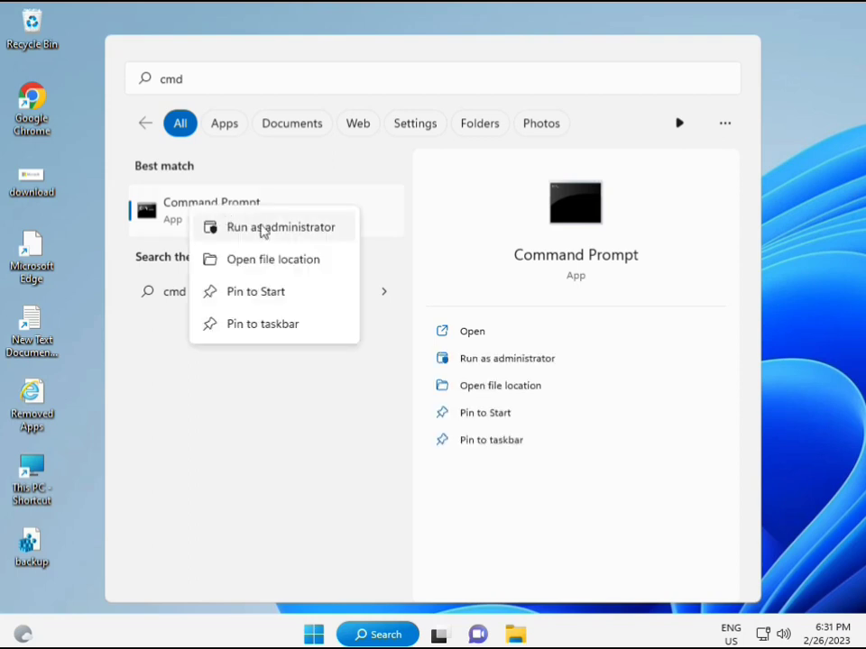
key(Escape)
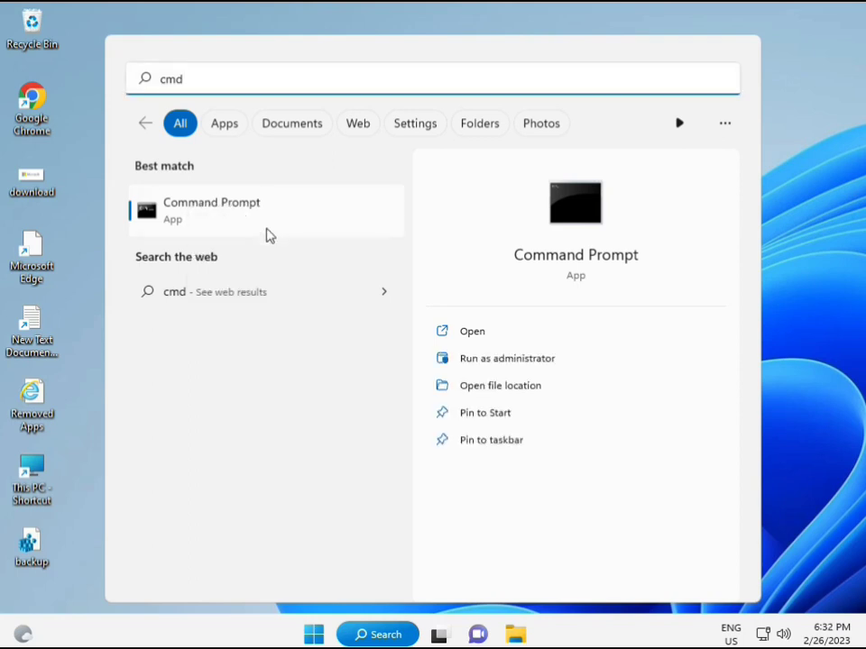
key(ctrl+shift+Return)
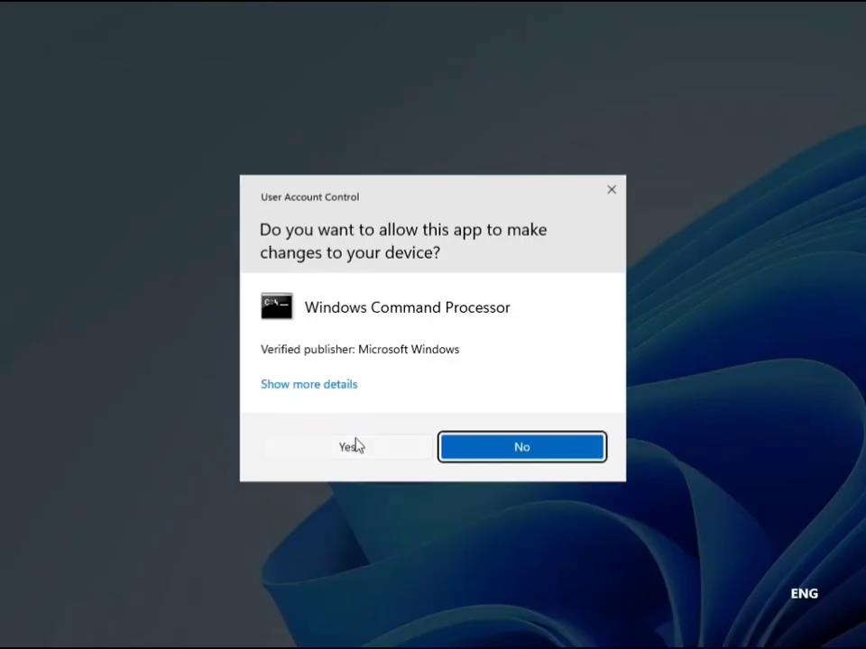
click(356, 444)
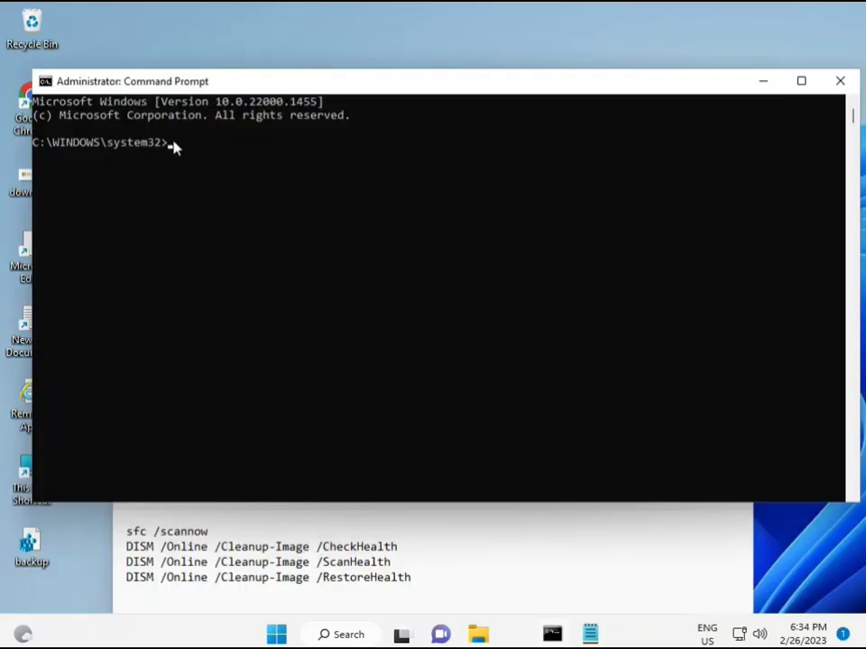
Scan the protected system files by running sfc /scannow in the elevated Command Prompt
click(172, 145)
text(sca)
key(BackSpace)
key(BackSpace)
key(BackSpace)
text(sfc /scannow)
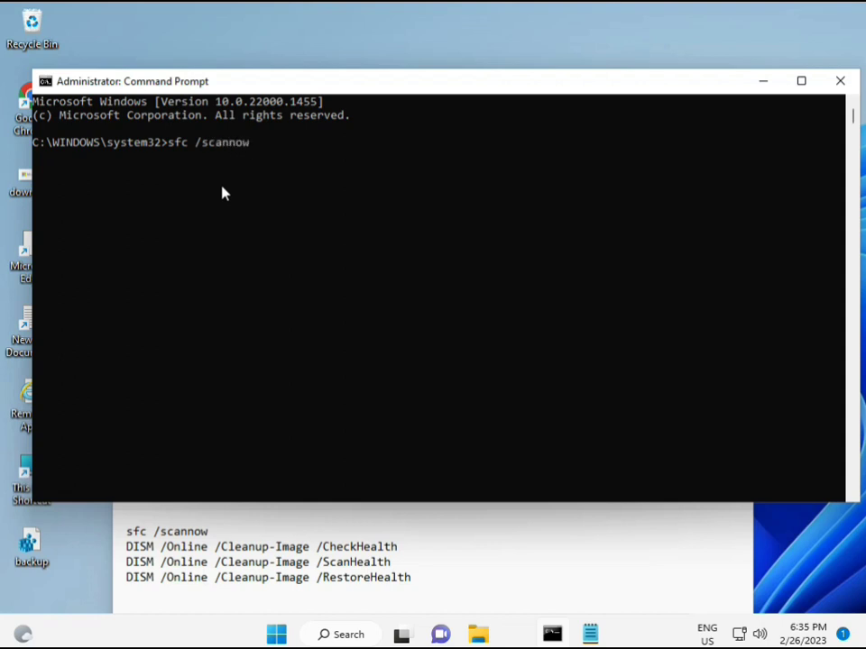
key(Return)
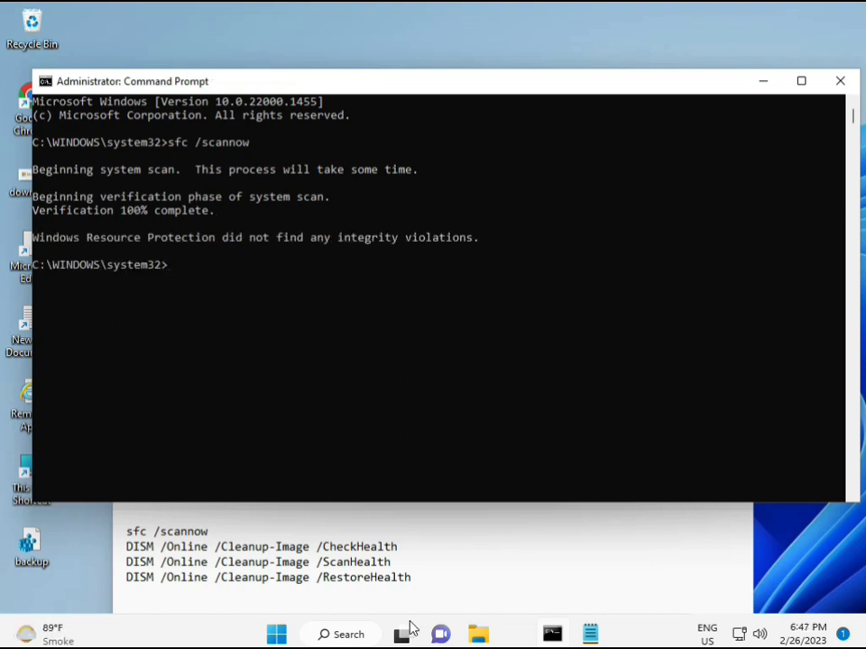
Copy DISM /Online /Cleanup-Image /CheckHealth from the Notepad document and run it in Command Prompt
drag(125, 546, 406, 547)
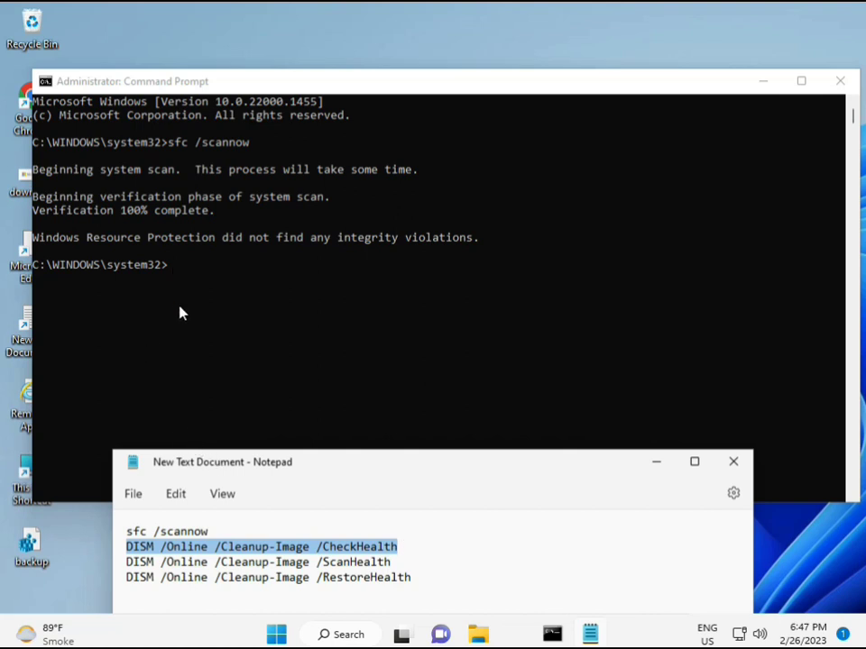
right_click(228, 548)
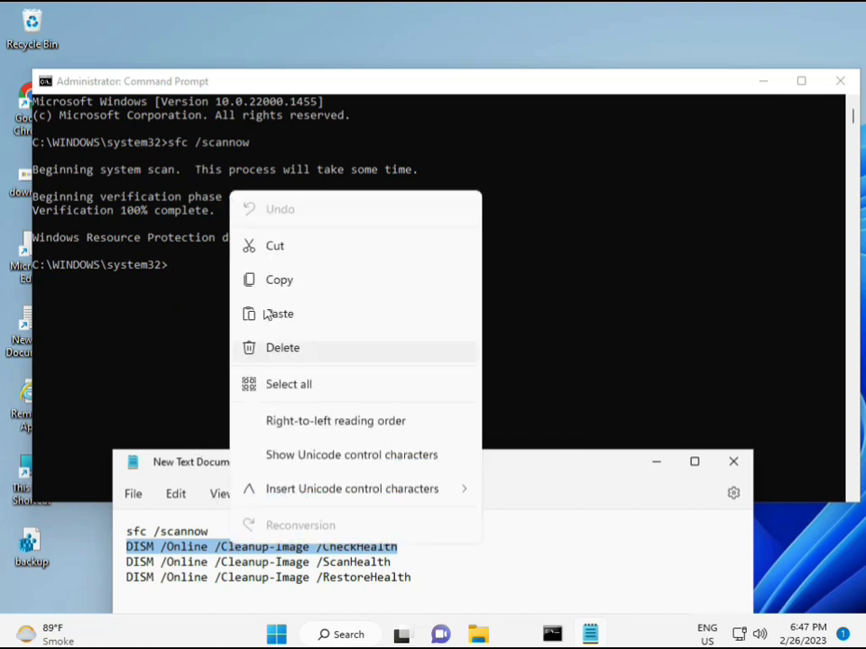
click(272, 280)
click(172, 271)
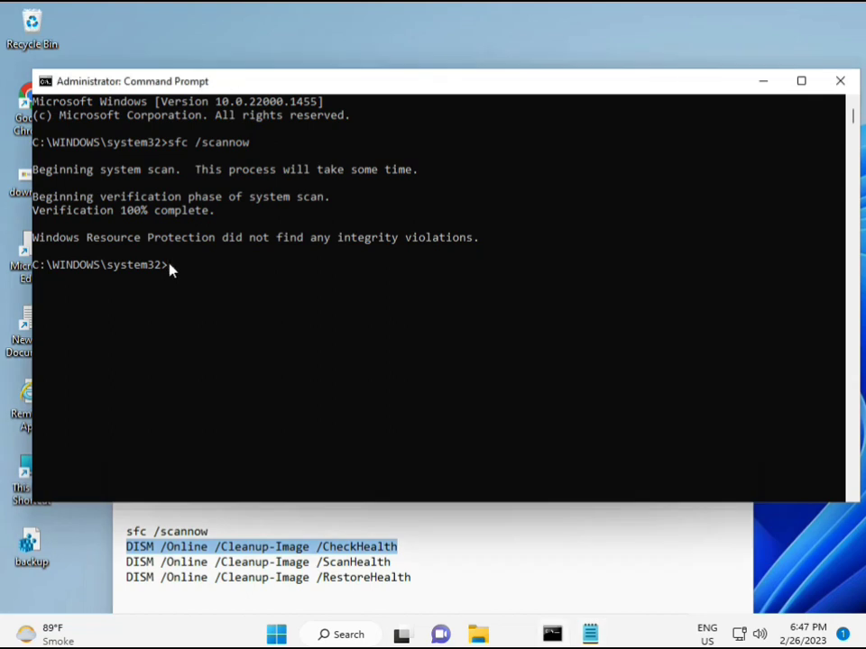
right_click(69, 82)
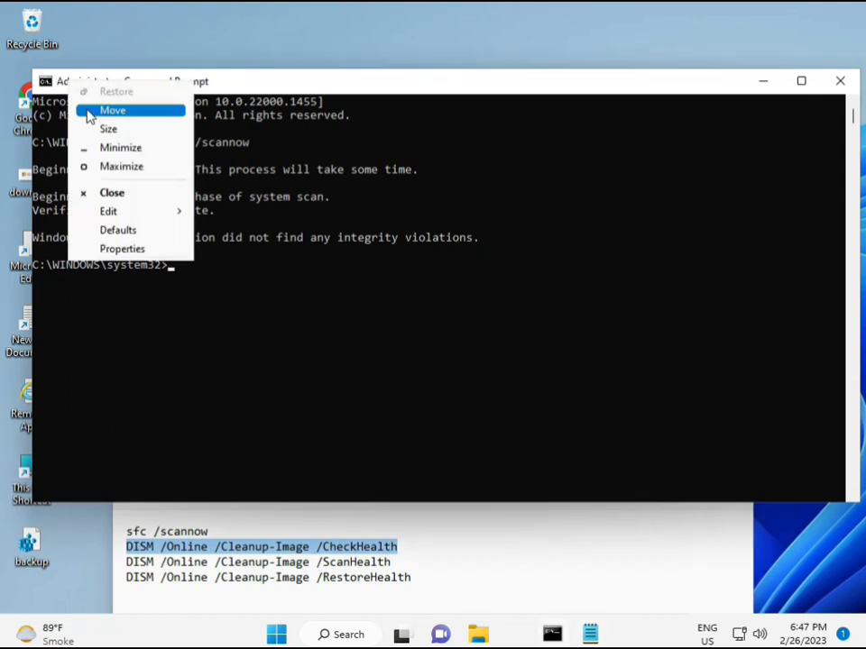
mouse_move(147, 211)
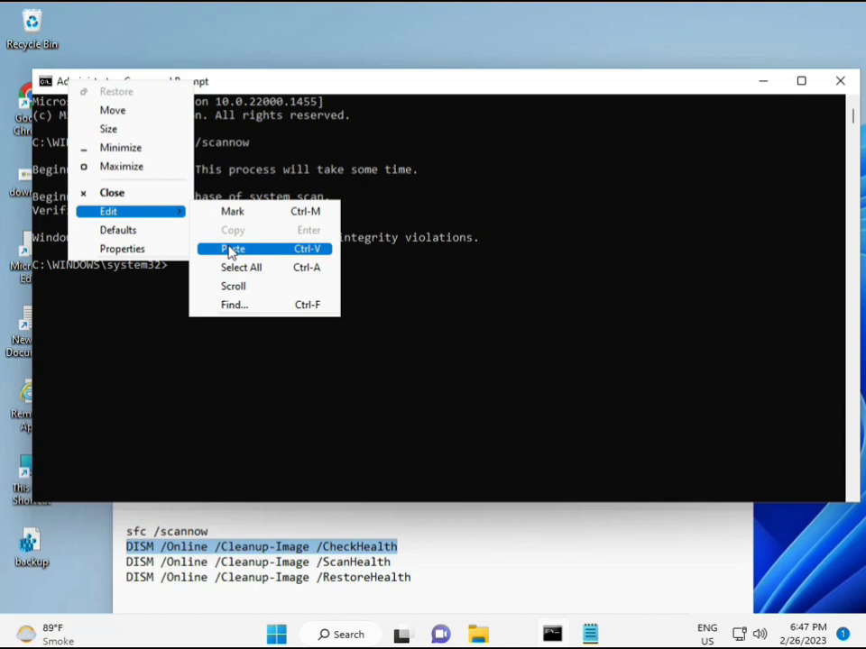
click(230, 247)
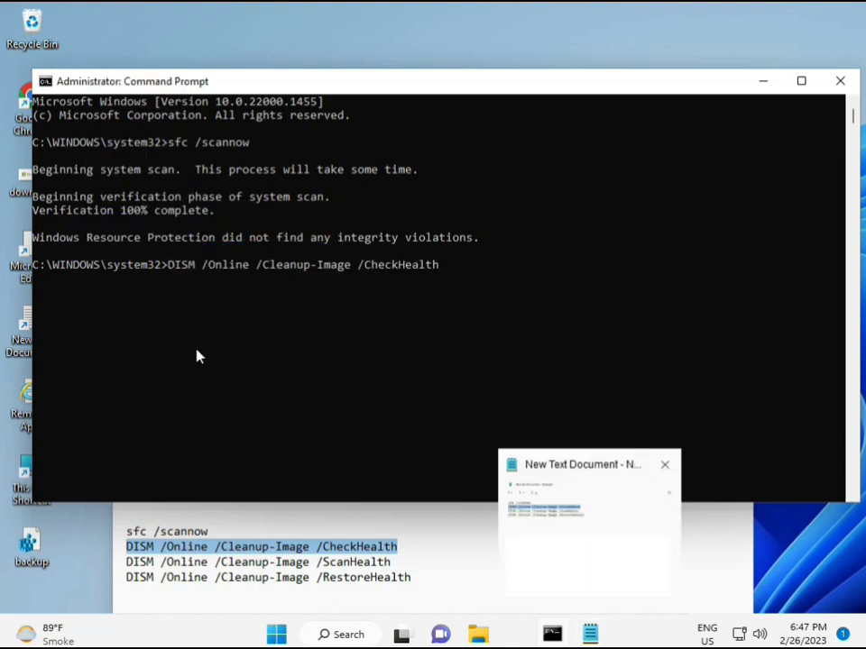
click(170, 270)
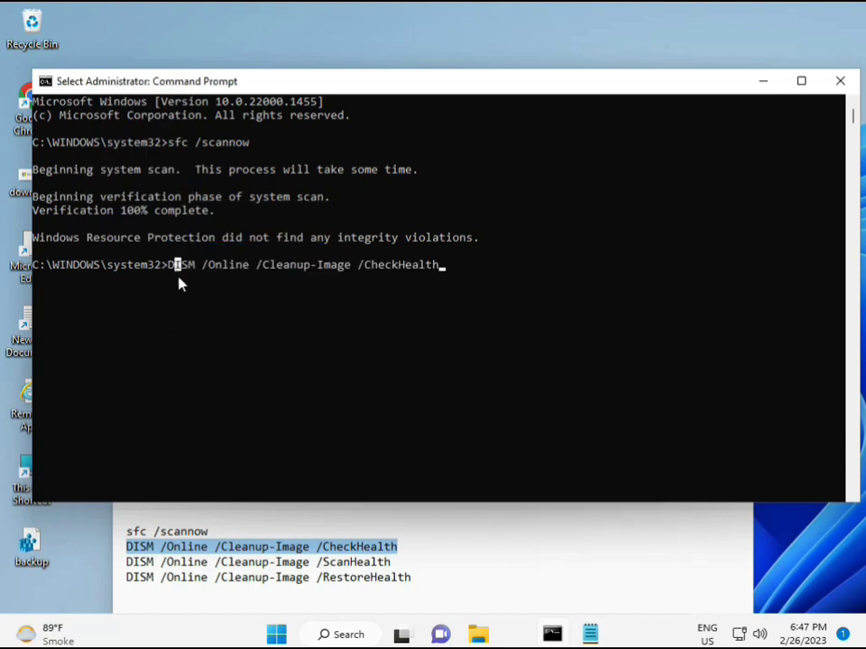
key(Escape)
key(Return)
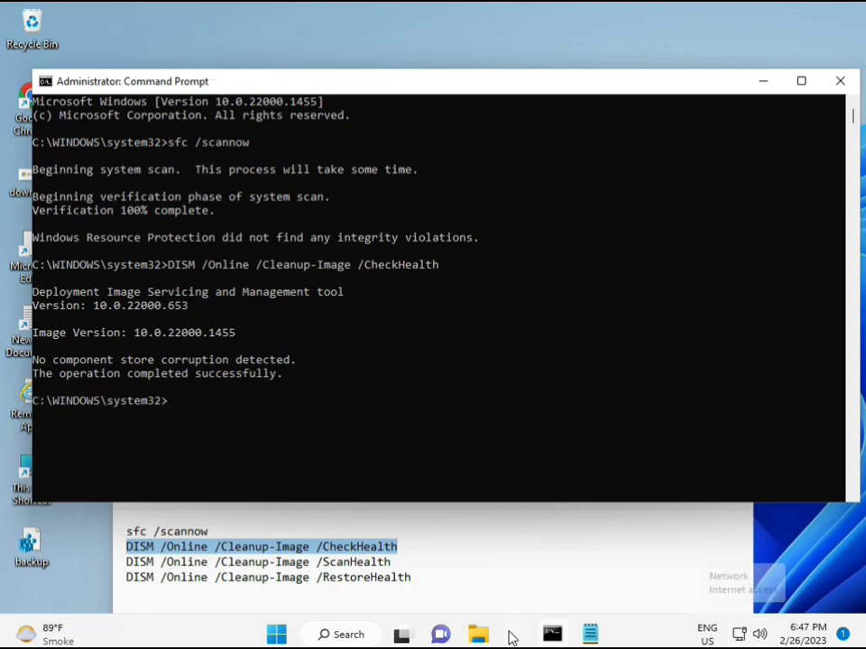
Copy DISM /Online /Cleanup-Image /ScanHealth from the Notepad document and run it in the elevated Command Prompt
click(127, 562)
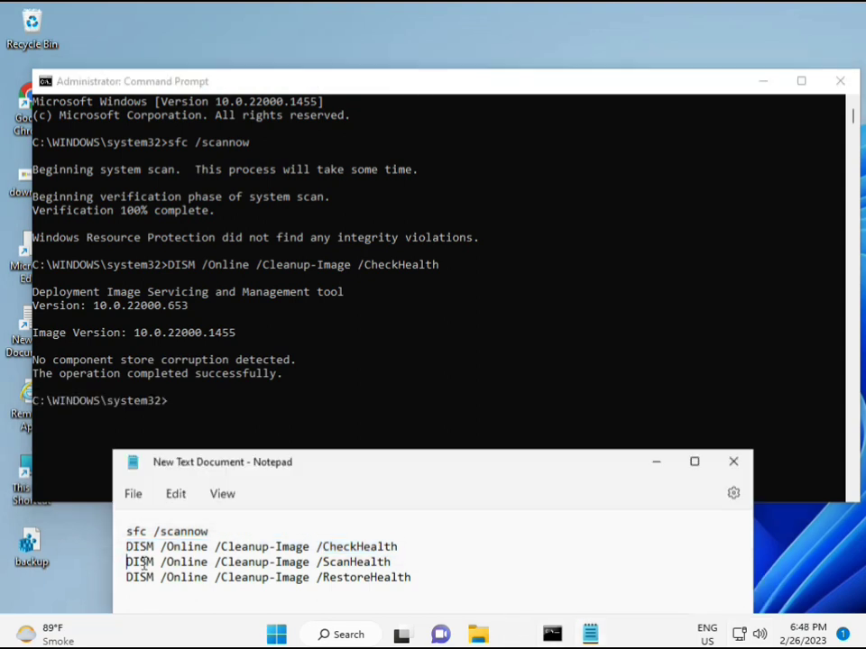
shift+click(412, 562)
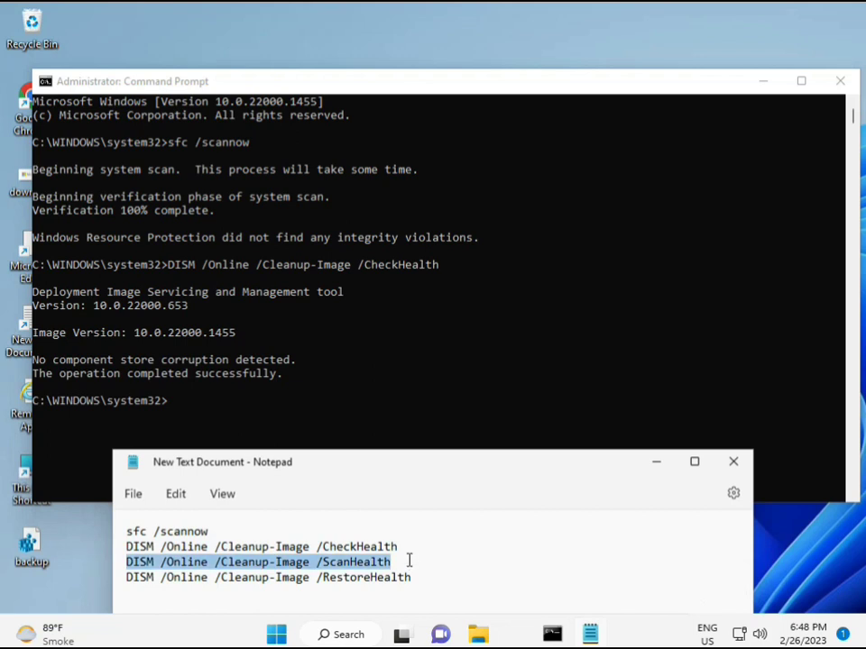
right_click(383, 564)
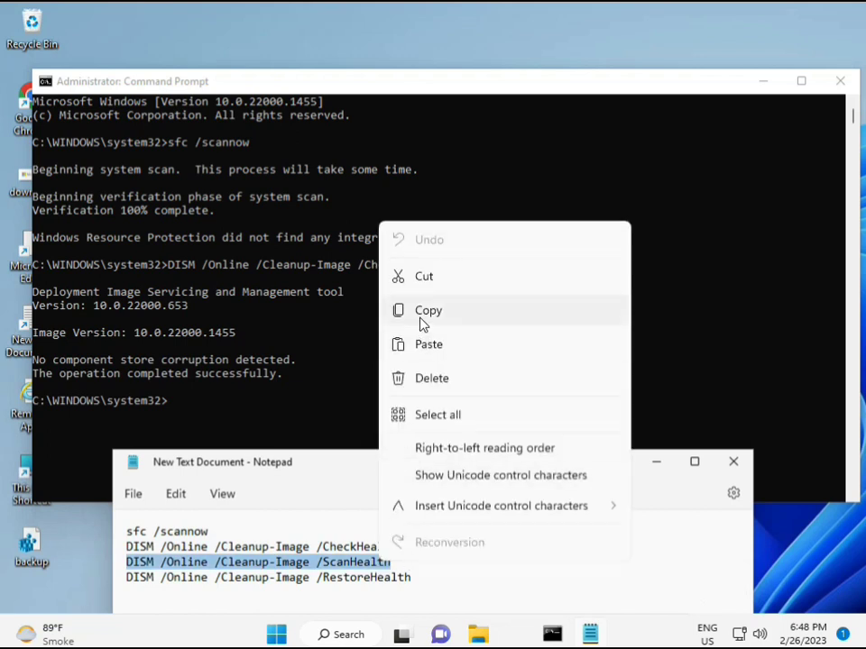
click(422, 312)
click(174, 408)
click(174, 407)
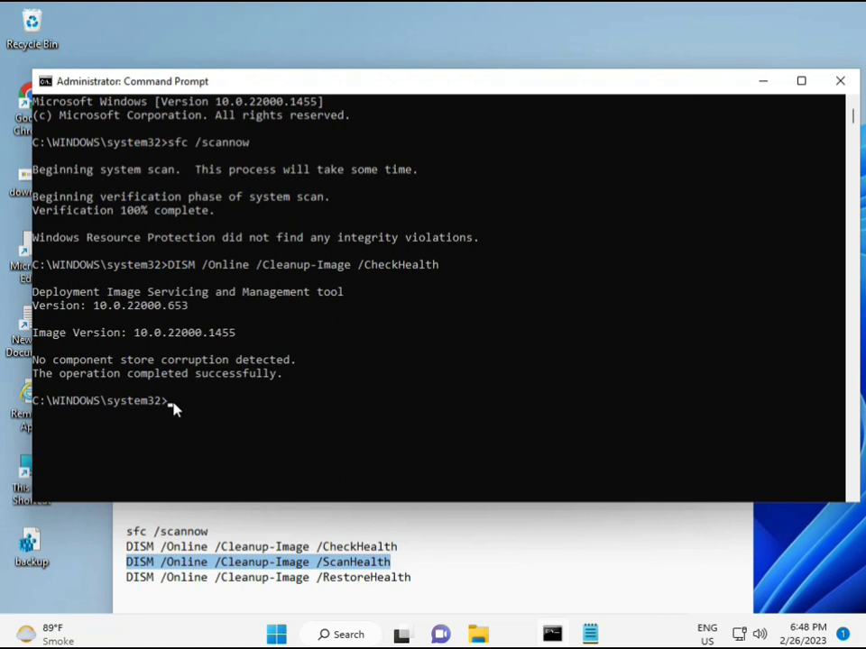
right_click(174, 408)
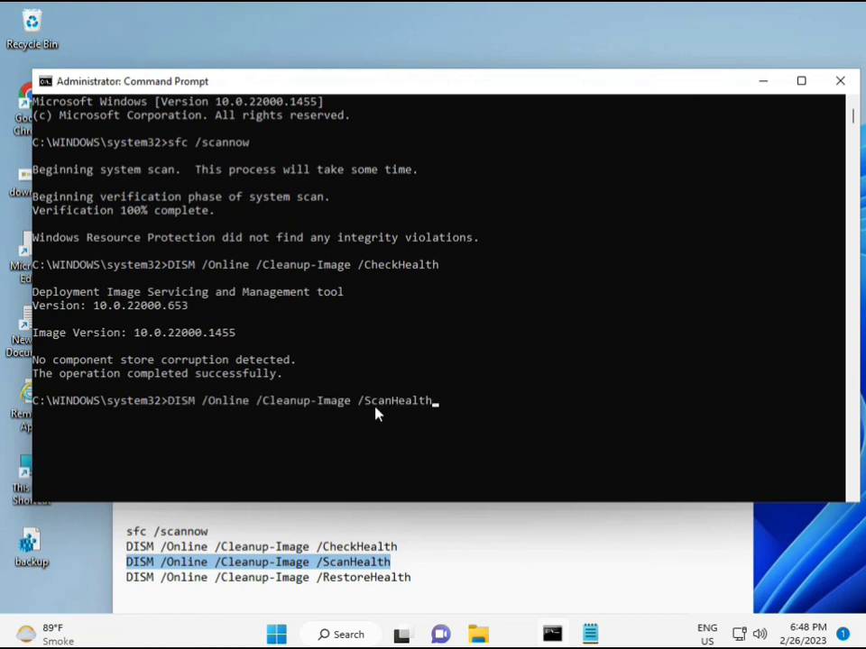
key(Return)
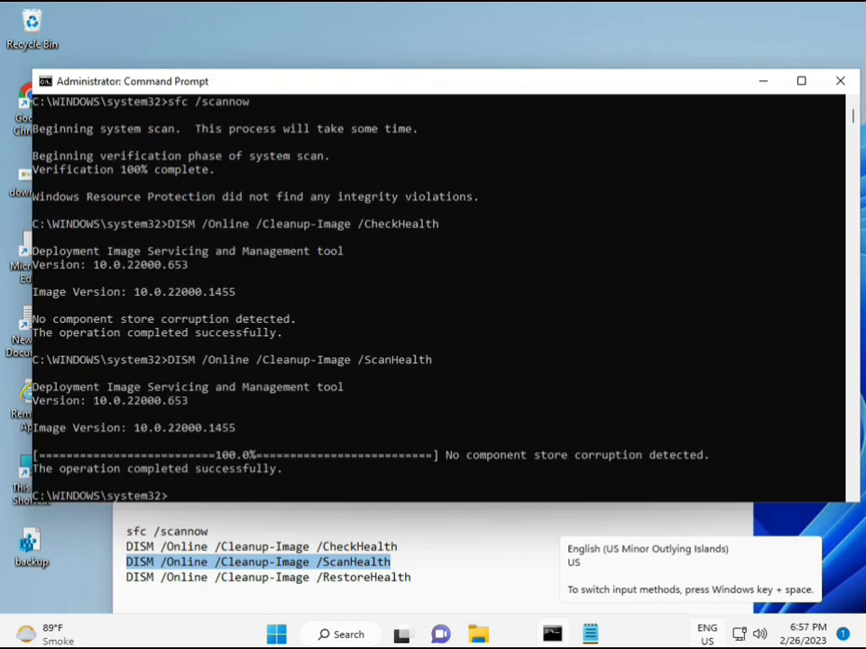
Copy DISM /Online /Cleanup-Image /RestoreHealth from the Notepad document and paste it at the Command Prompt's input line
drag(197, 473, 284, 471)
click(205, 580)
triple_click(205, 581)
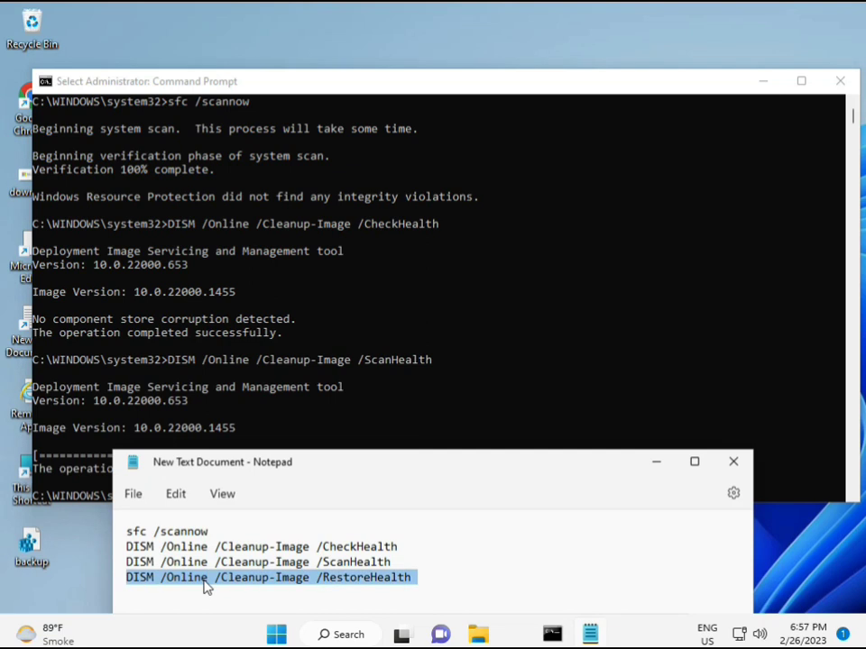
right_click(203, 582)
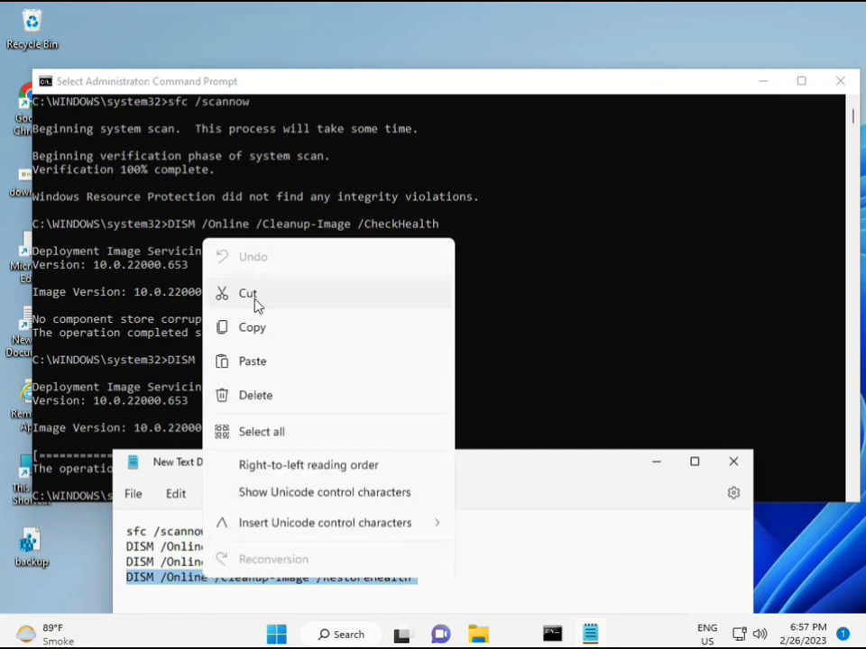
click(255, 328)
click(188, 446)
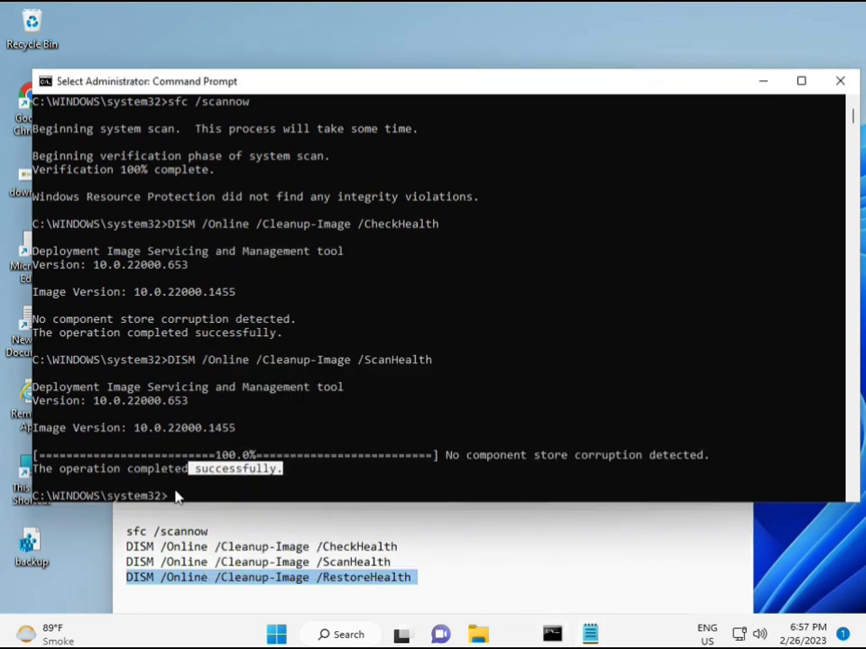
click(178, 497)
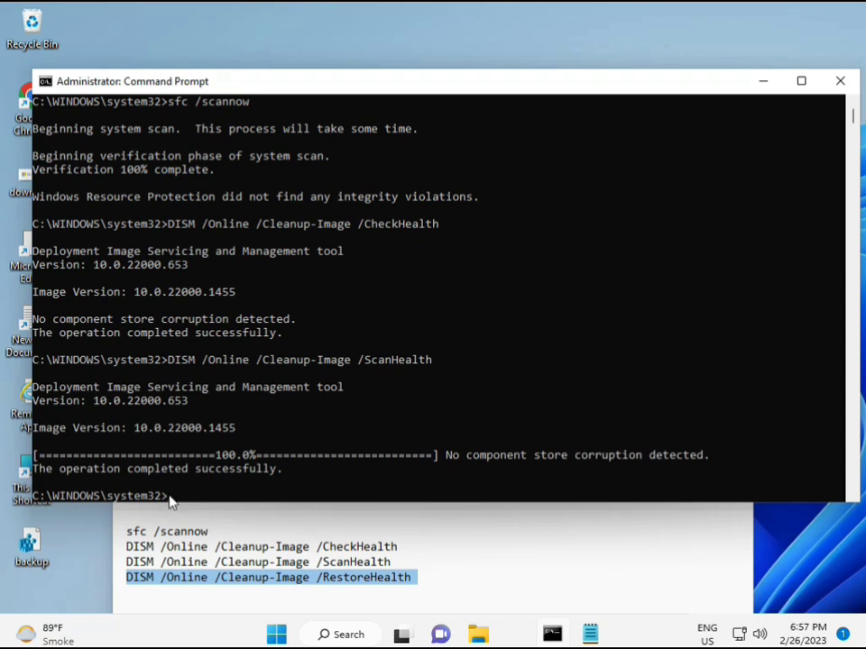
click(169, 501)
click(169, 501)
right_click(169, 501)
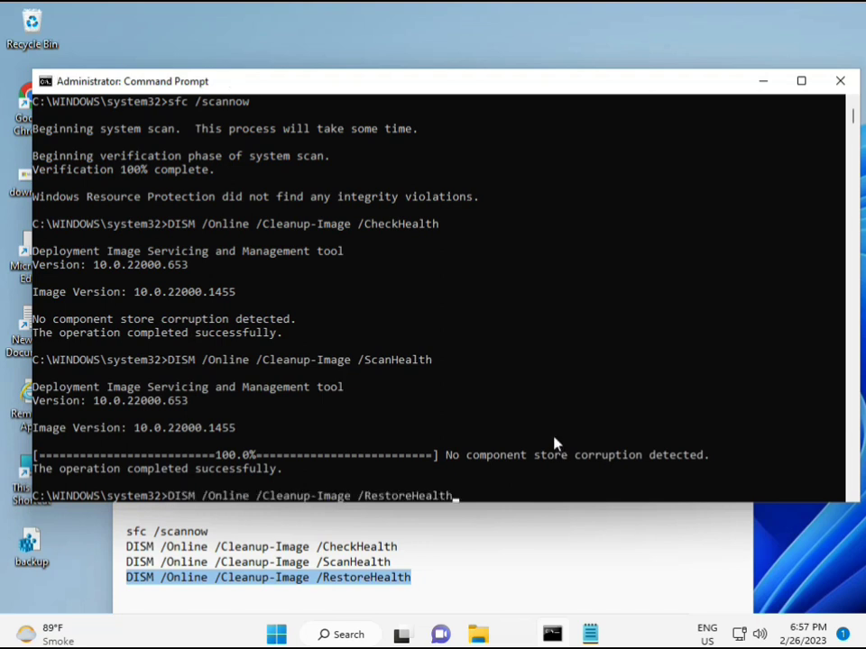
Run the pasted DISM RestoreHealth command to repair the Windows image
scroll(528, 410, down, 5)
scroll(518, 417, down, 4)
scroll(465, 396, up, 9)
scroll(855, 124, down, 5)
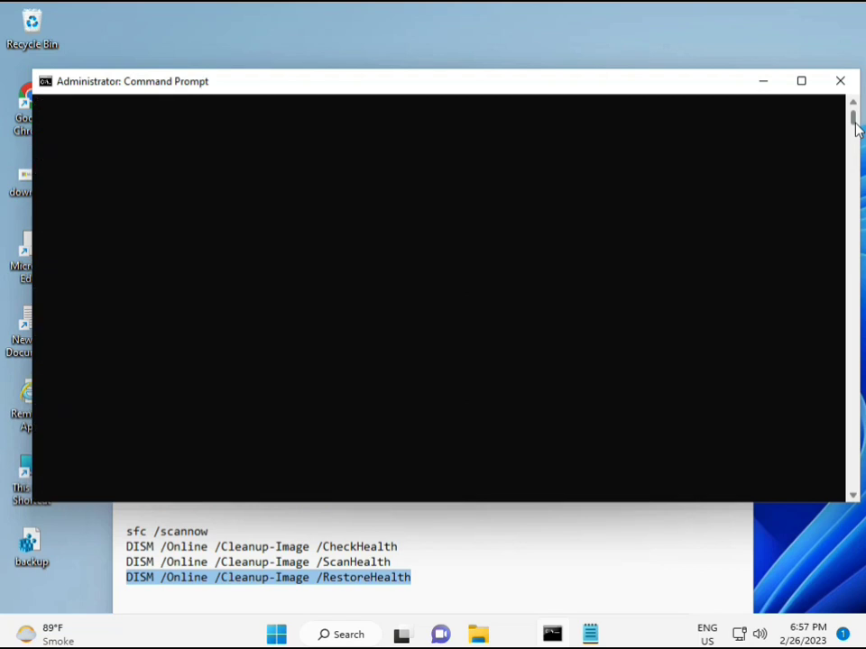
scroll(854, 124, up, 5)
click(170, 252)
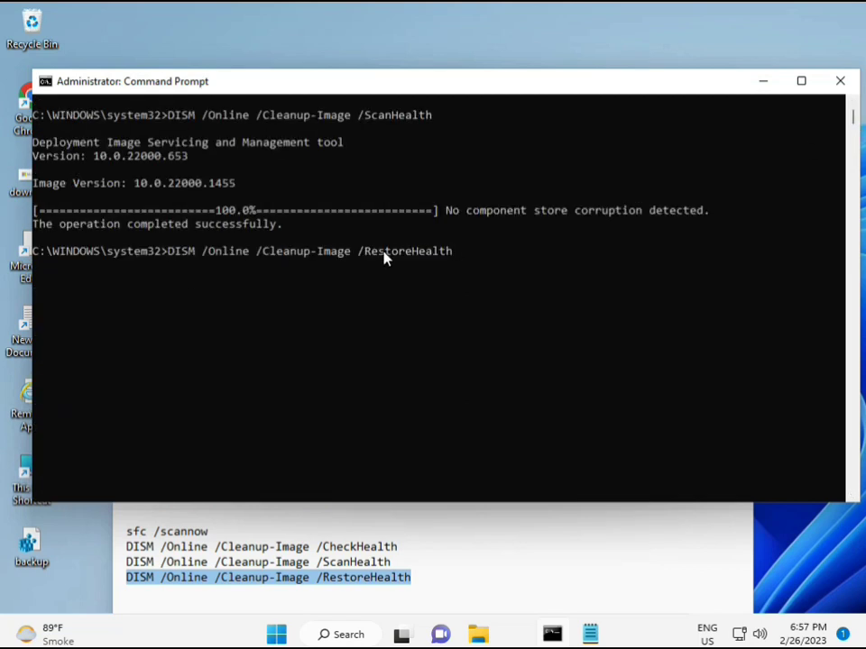
key(Return)
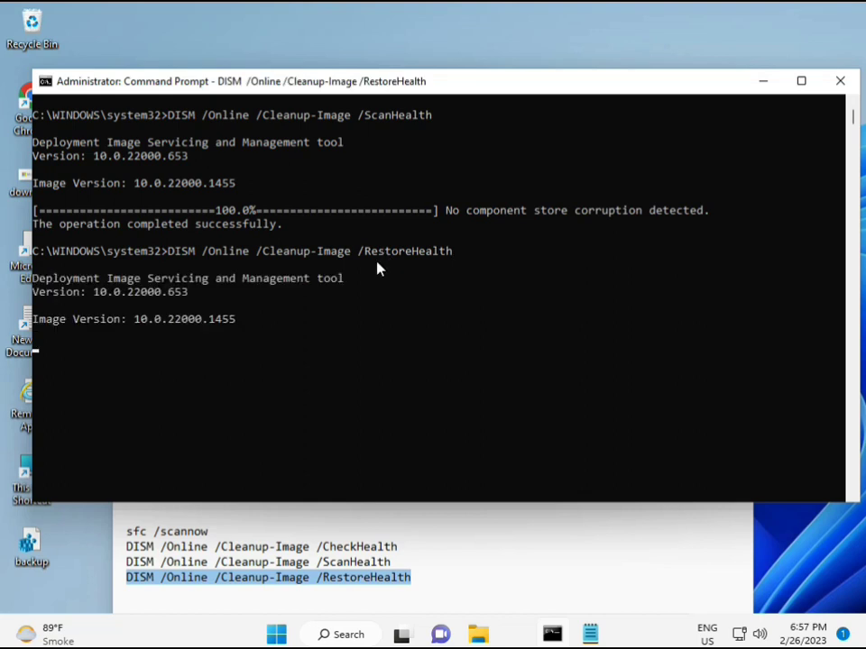